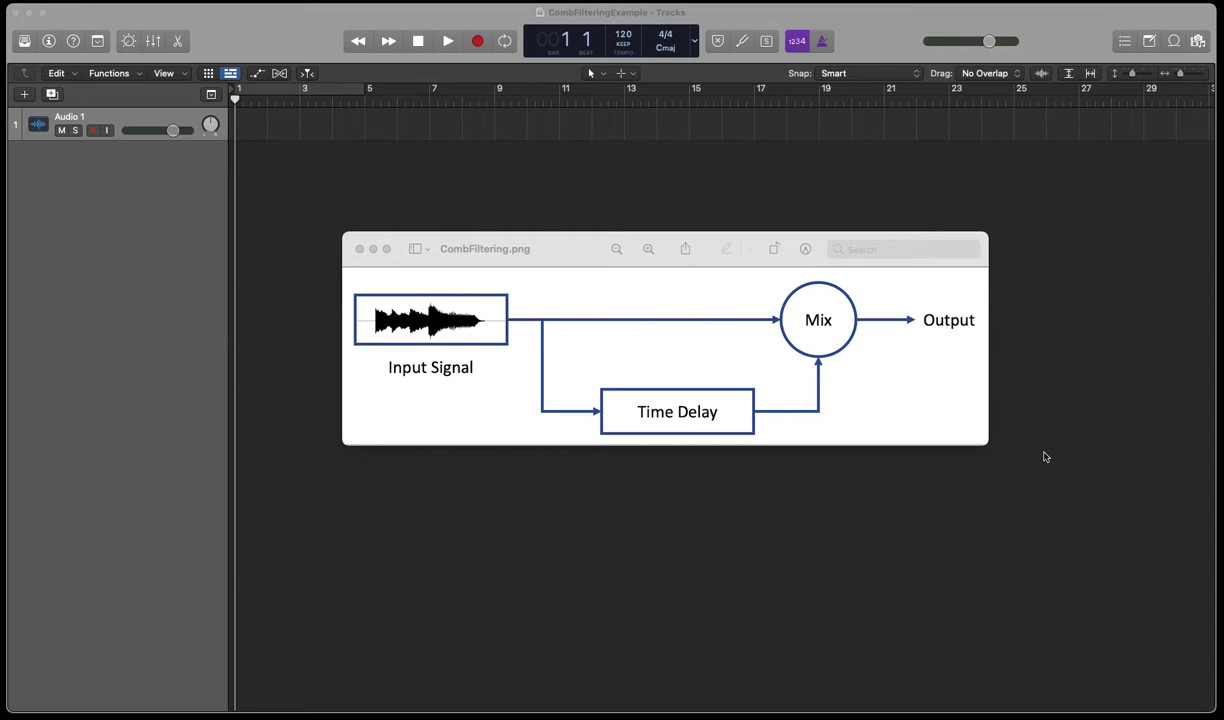
# Show the mixer and insert a mono Test Oscillator on the Audio 1 channel
pyautogui.click(1055, 456)
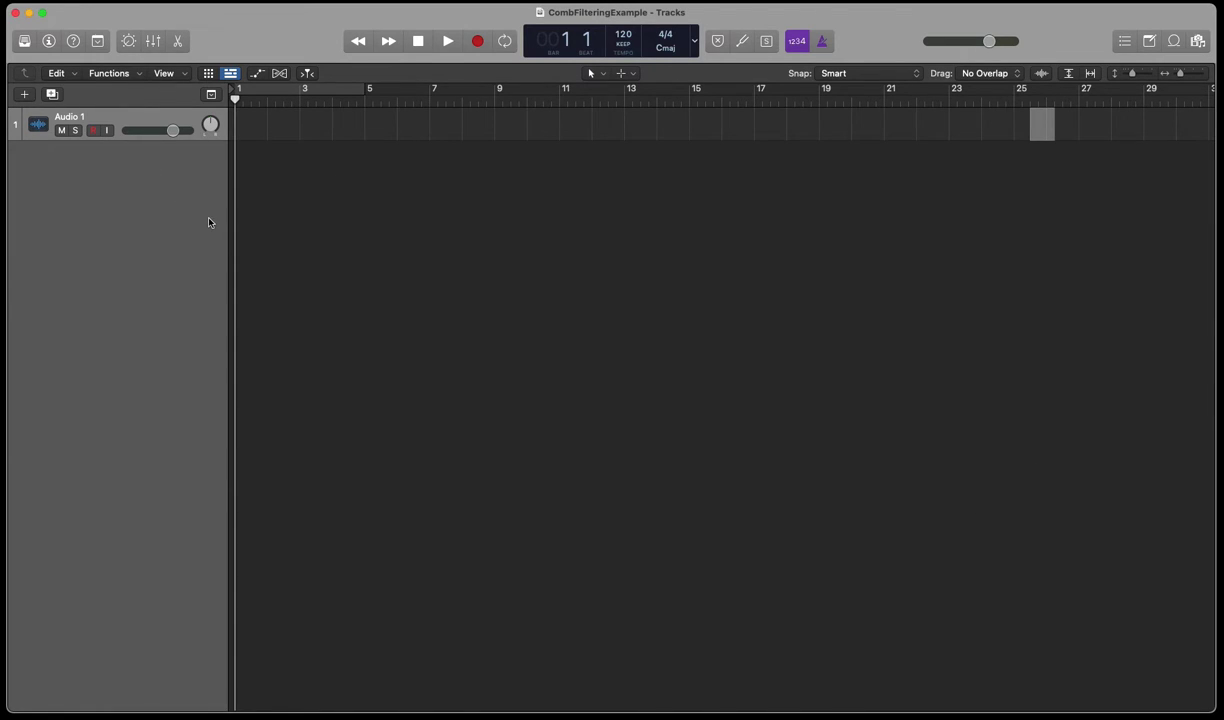
pyautogui.press('x')
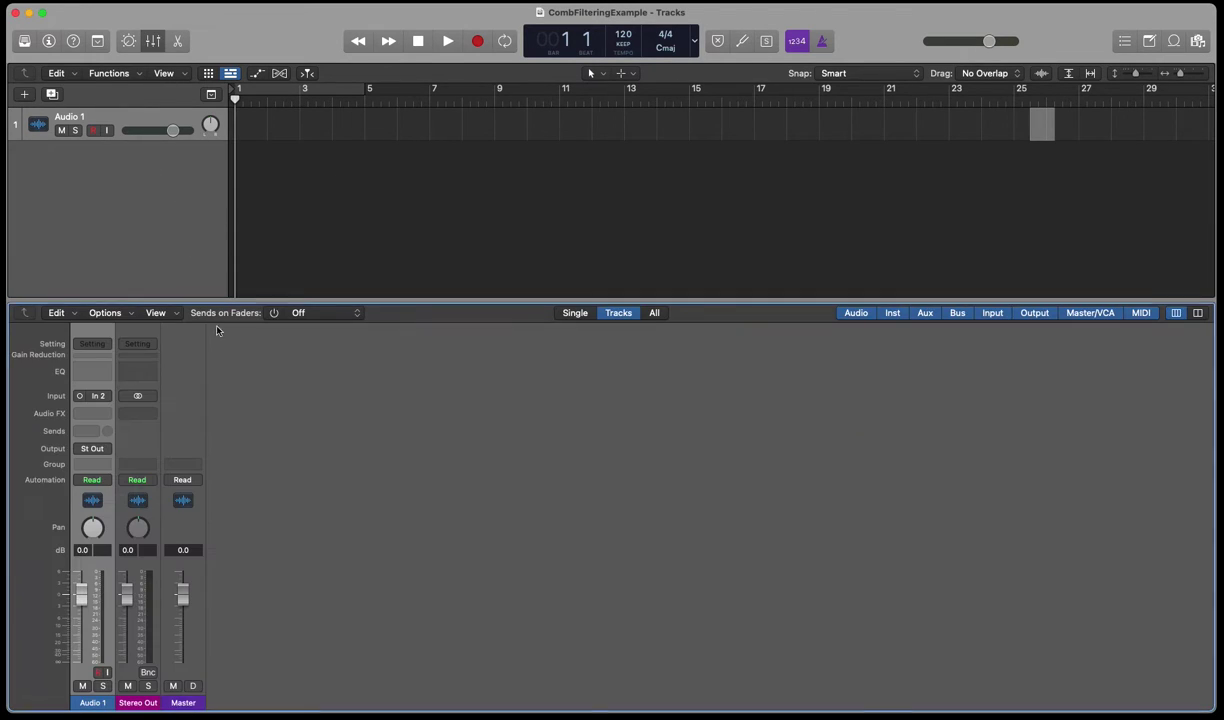
pyautogui.click(104, 413)
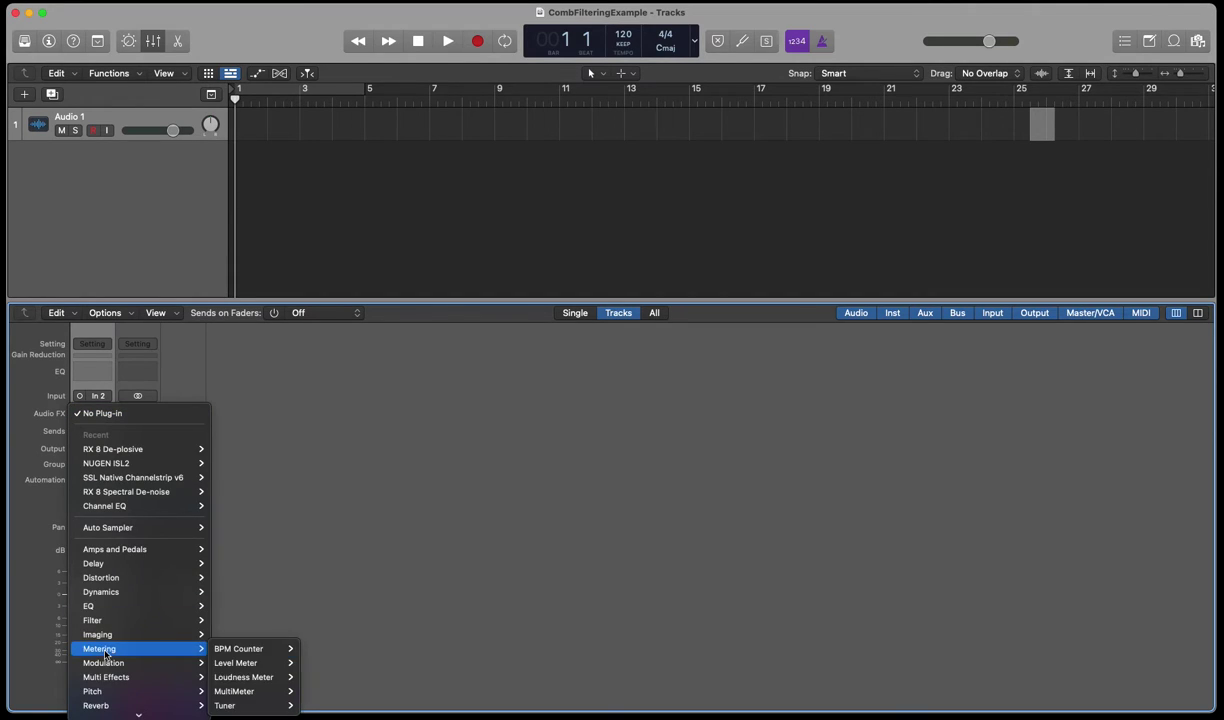
pyautogui.moveTo(118, 690)
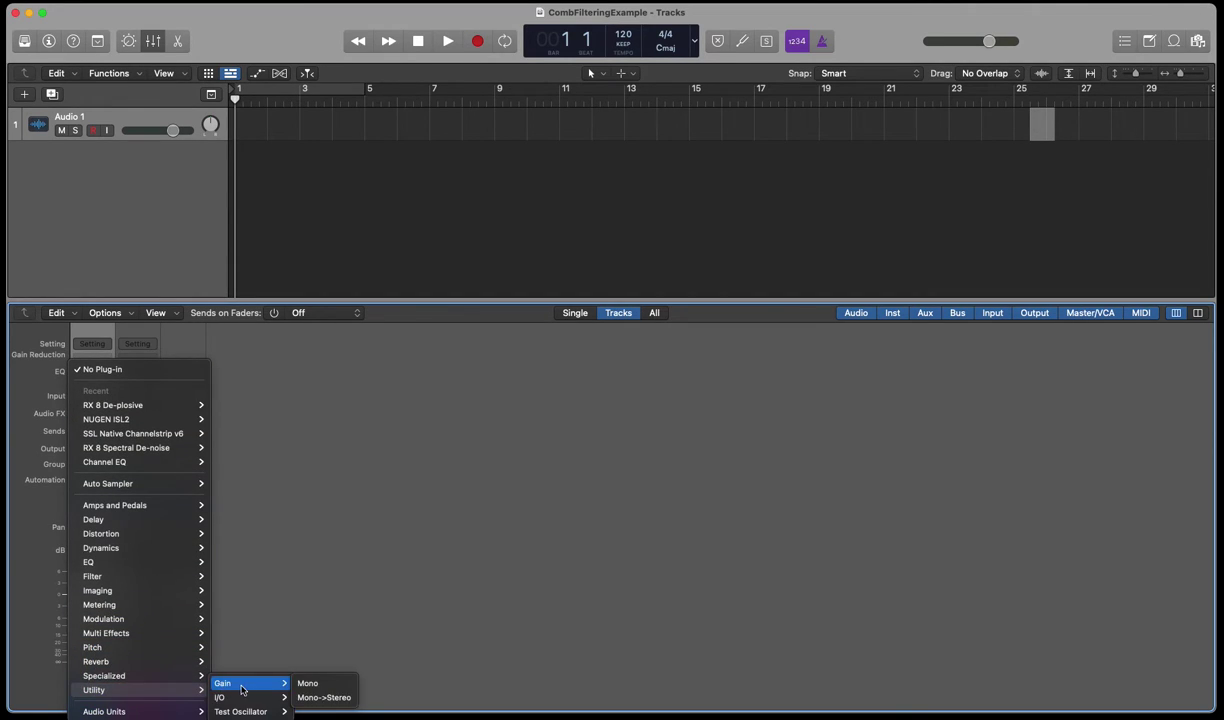
pyautogui.moveTo(245, 711)
pyautogui.click(308, 713)
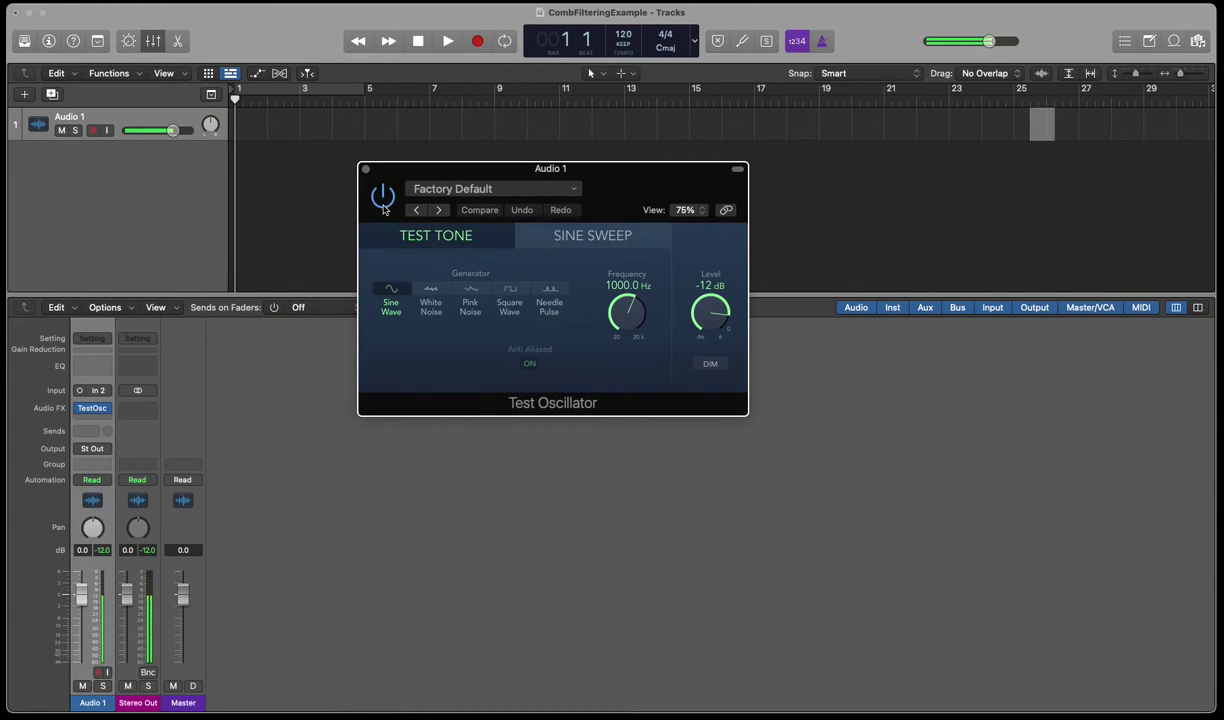
# Set the Test Oscillator to White Noise, move its window right, and leave it bypassed
pyautogui.click(431, 292)
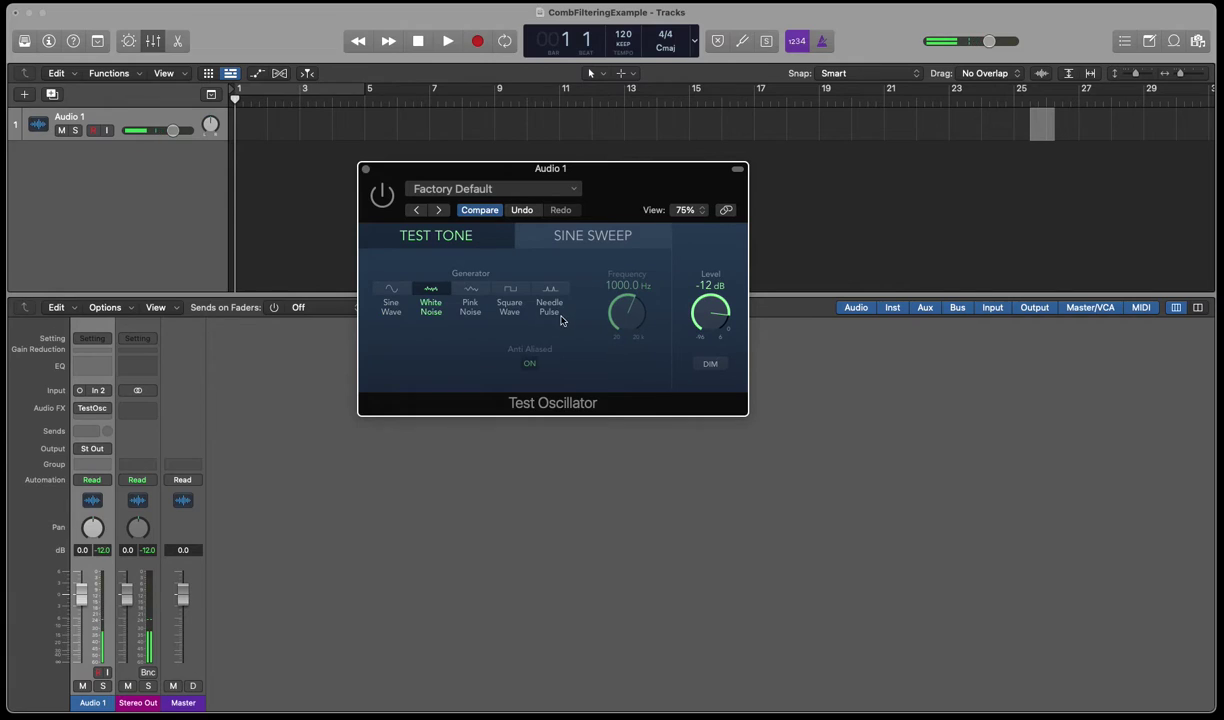
pyautogui.moveTo(580, 175); pyautogui.dragTo(844, 185)
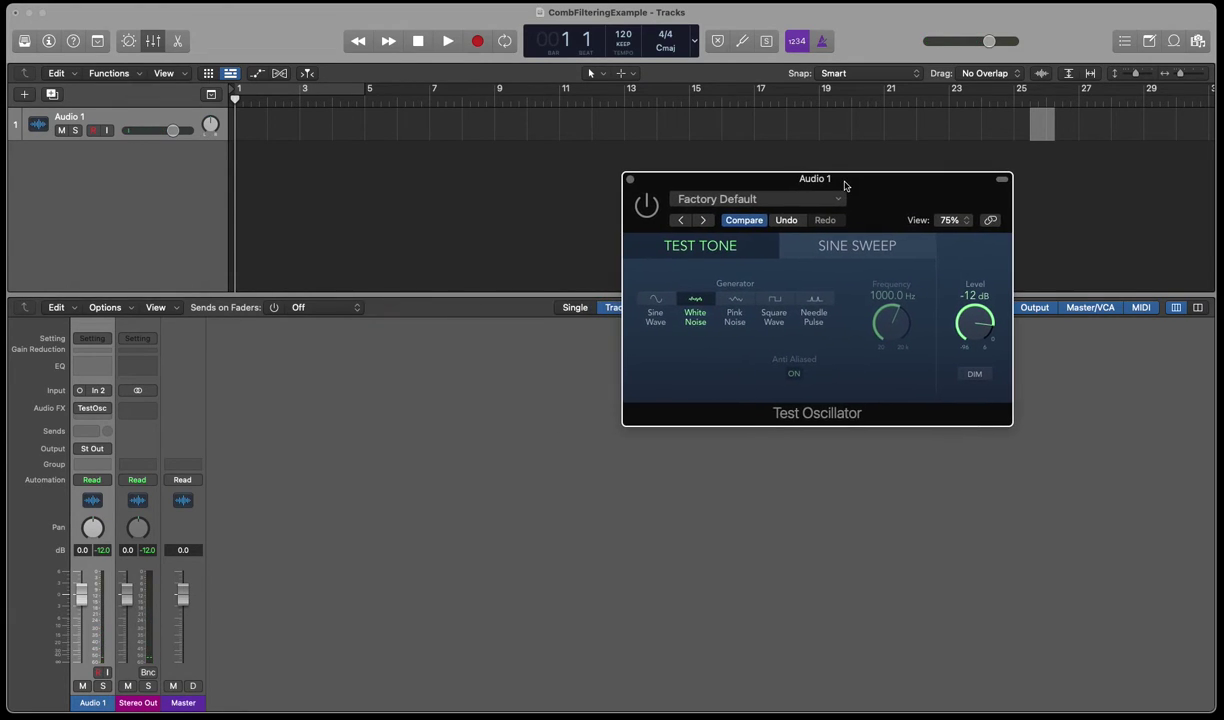
pyautogui.click(648, 208)
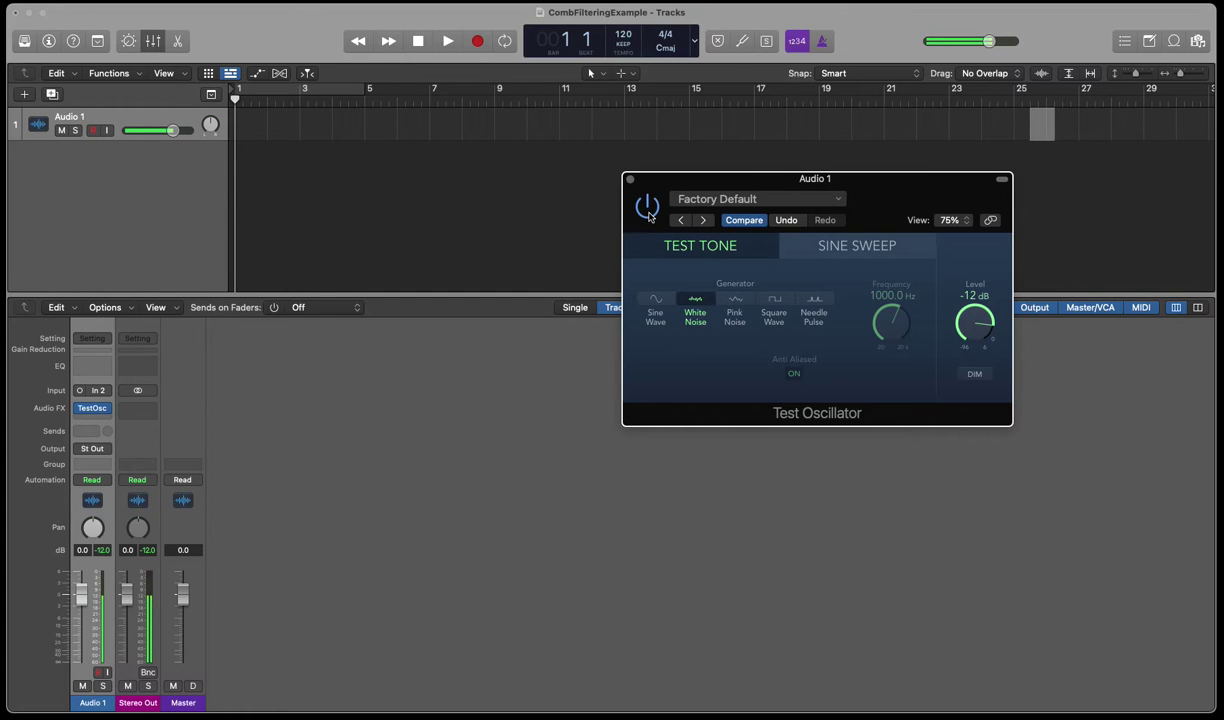
pyautogui.click(648, 210)
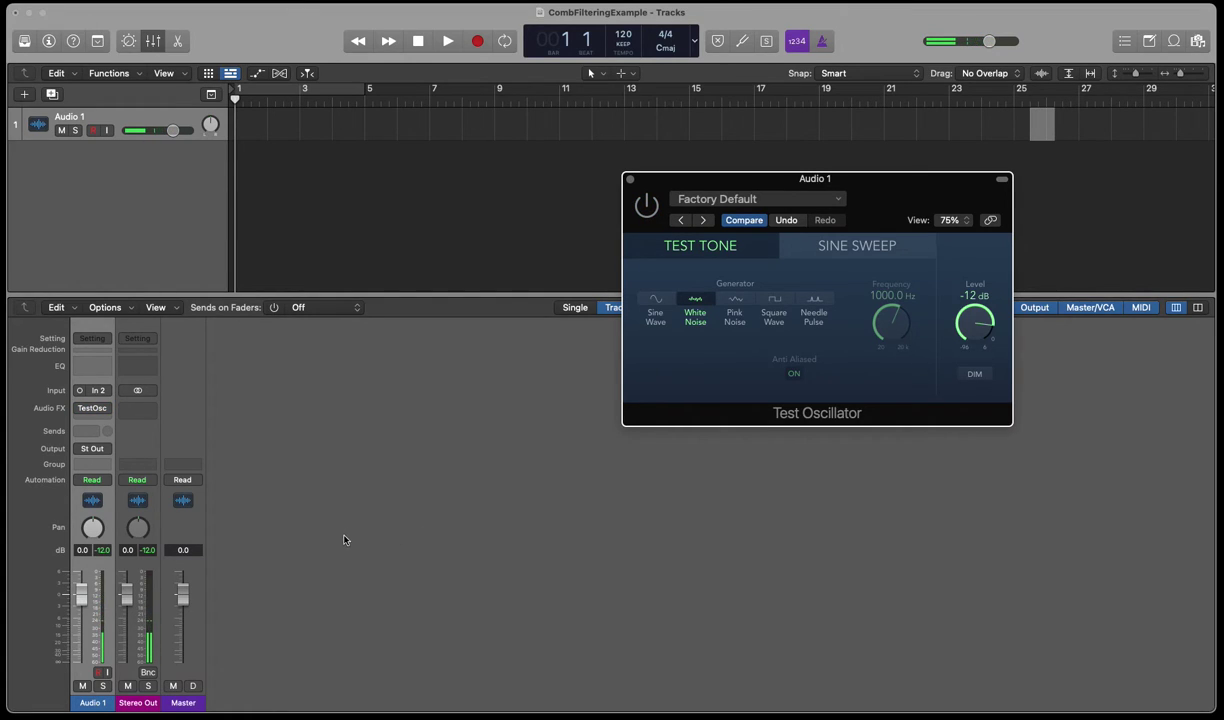
# Send Audio 1 to Bus 1, creating Aux 1, raise the send level, and make the input stereo
pyautogui.click(94, 432)
pyautogui.moveTo(100, 452)
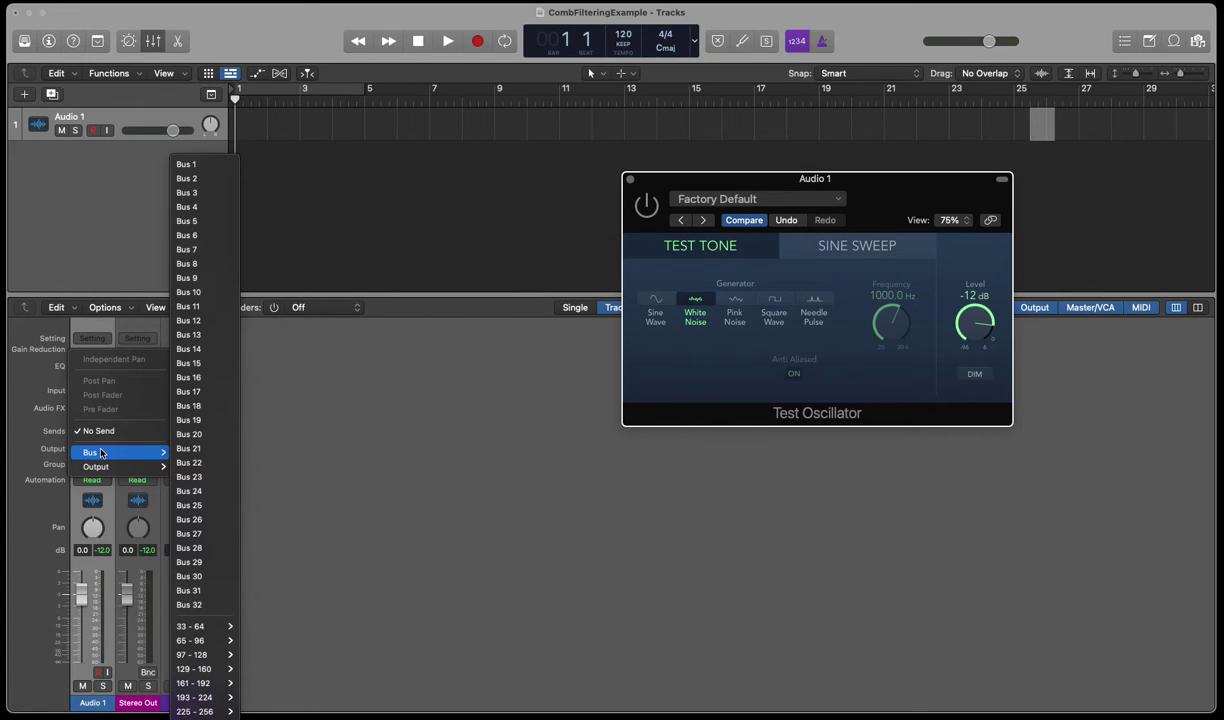
pyautogui.click(194, 166)
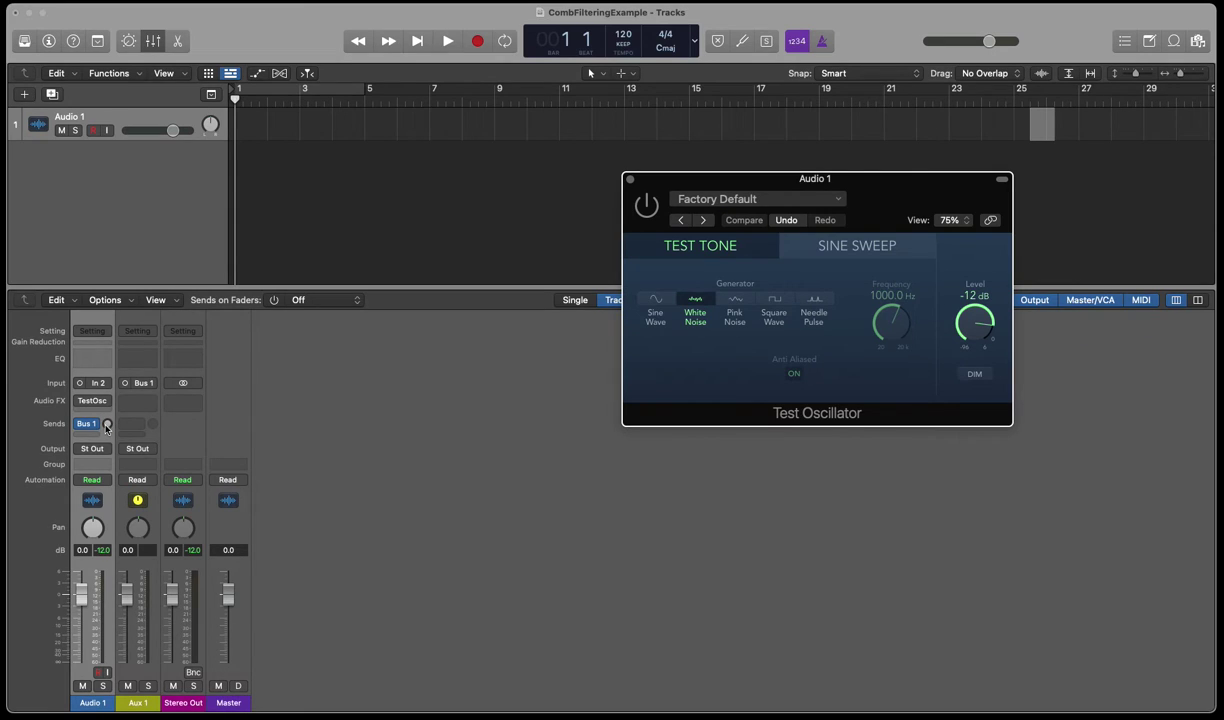
pyautogui.moveTo(106, 423); pyautogui.dragTo(106, 400)
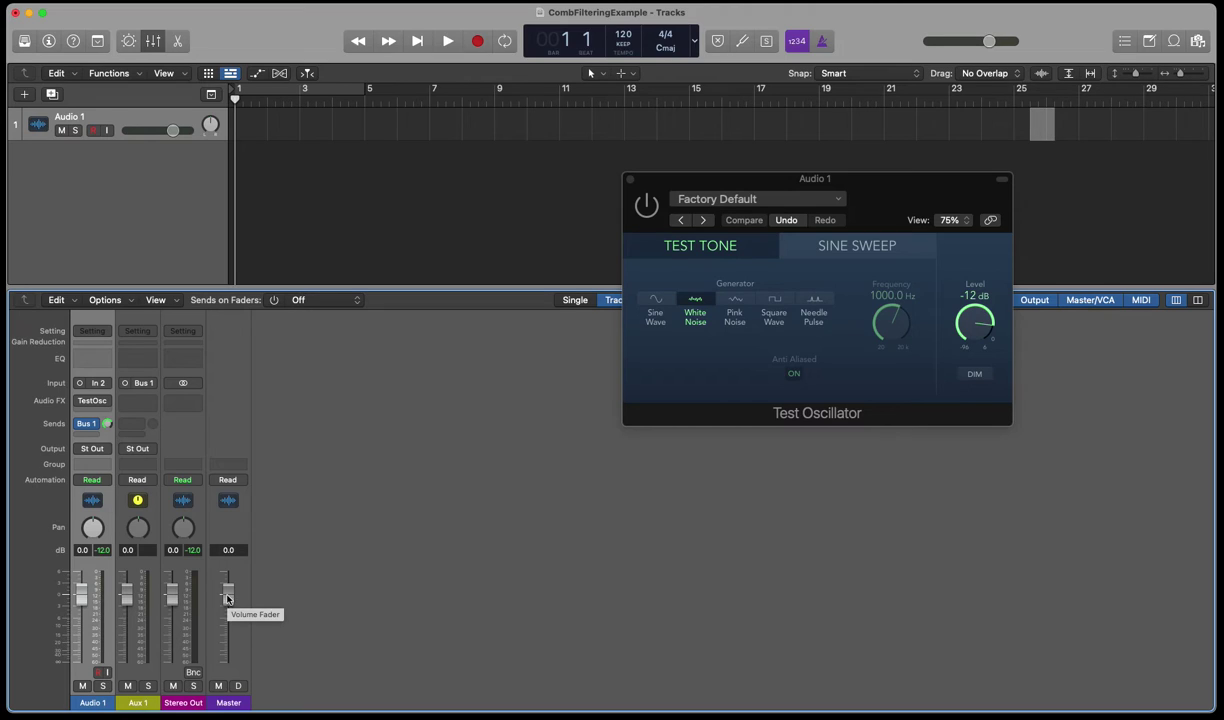
pyautogui.click(79, 383)
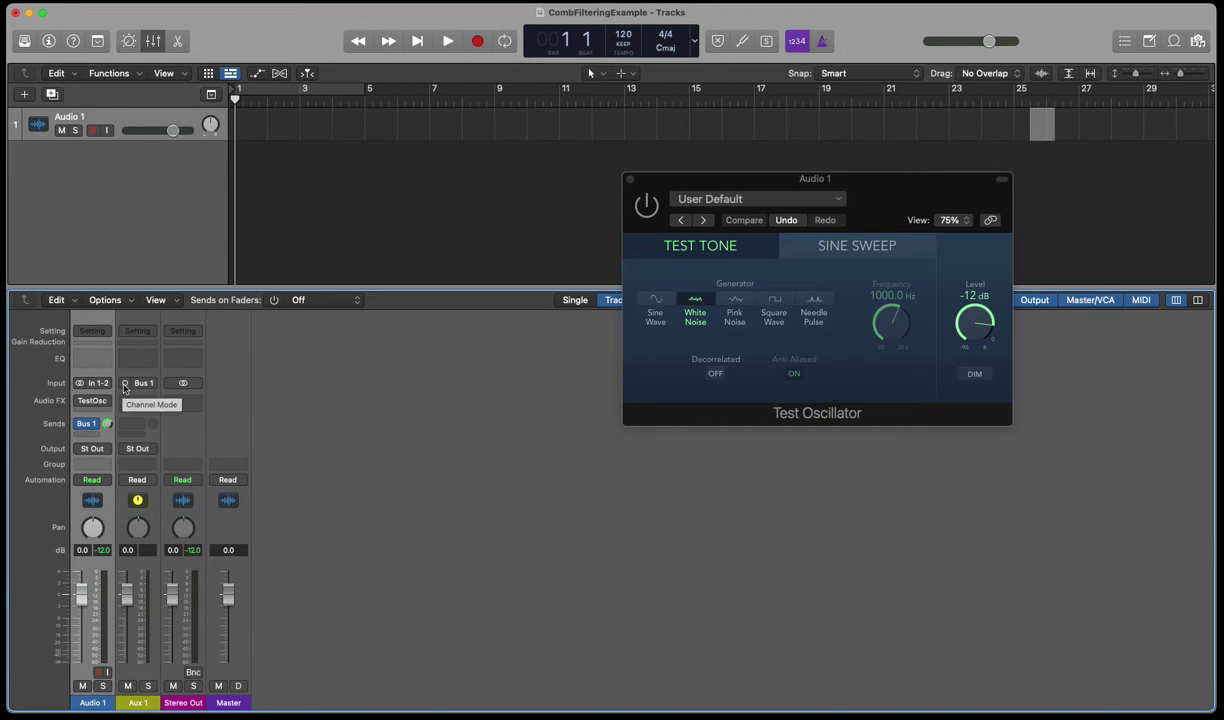
# Turn the white-noise oscillator back on and pull the Master fader down to about -12.8 dB
pyautogui.moveTo(228, 595); pyautogui.dragTo(228, 618)
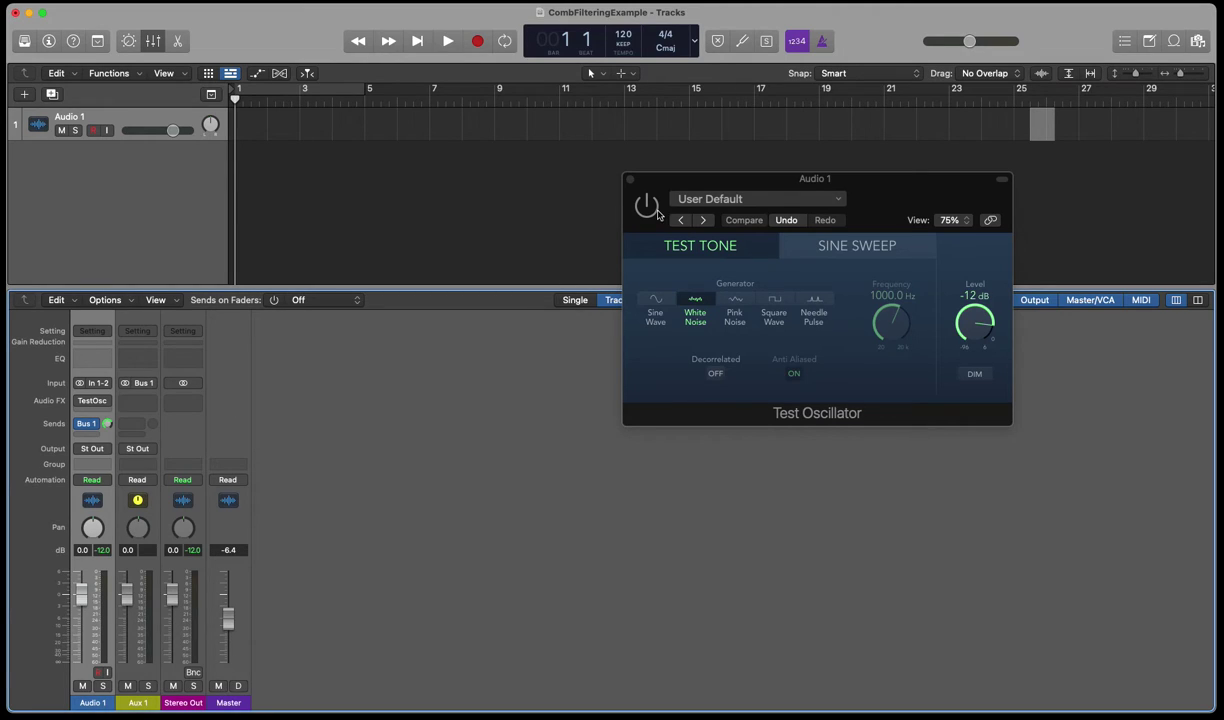
pyautogui.click(645, 205)
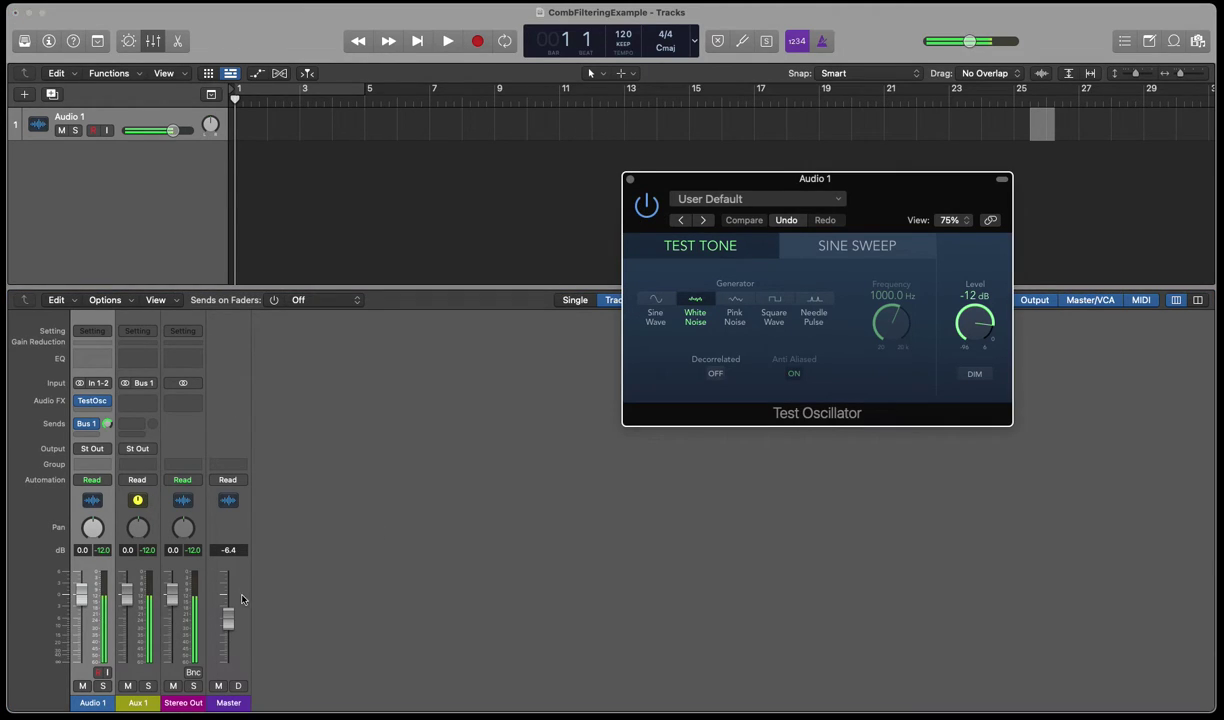
pyautogui.moveTo(215, 595); pyautogui.dragTo(226, 652)
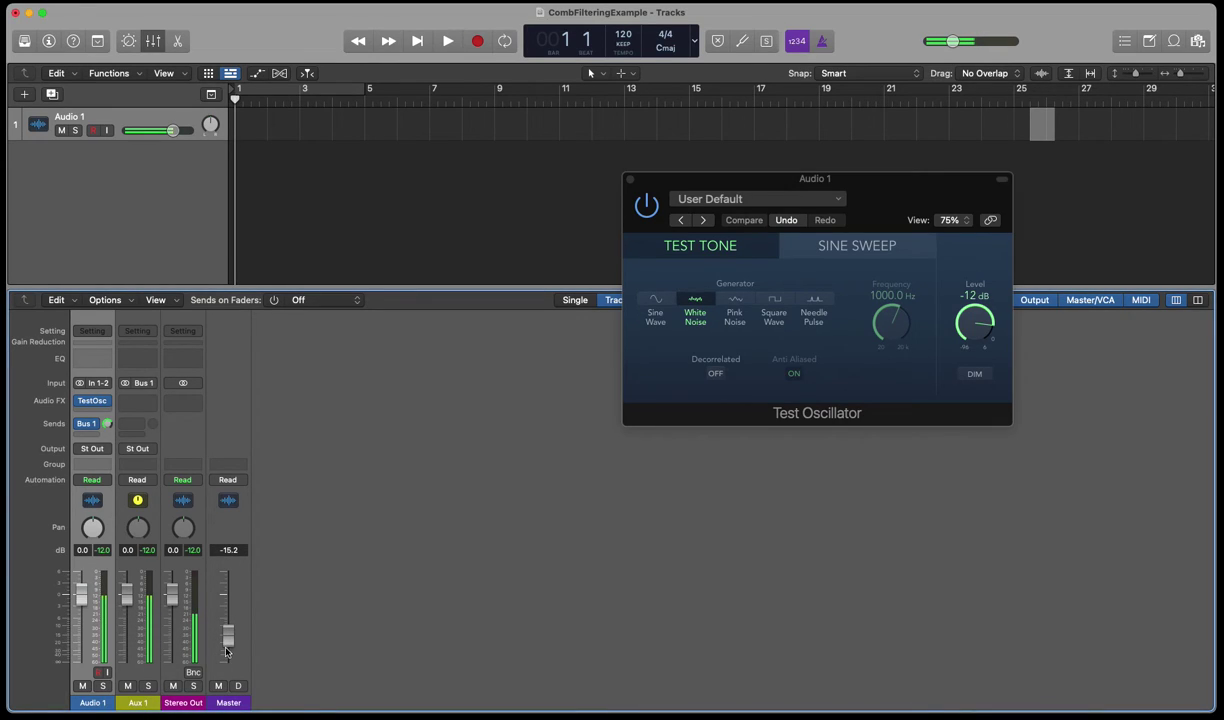
pyautogui.click(628, 202)
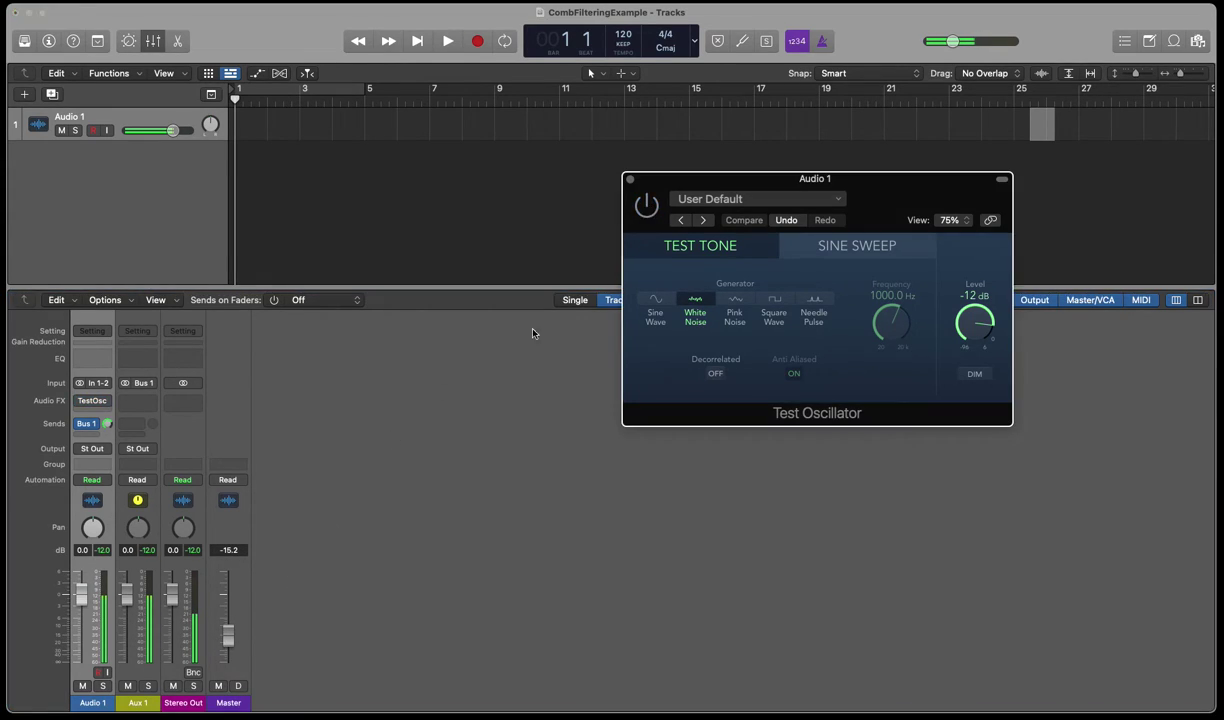
# Set Master to -17.6 dB, insert a stereo Sample Delay on Aux 1, and rearrange the plug-in windows
pyautogui.moveTo(228, 636); pyautogui.dragTo(228, 642)
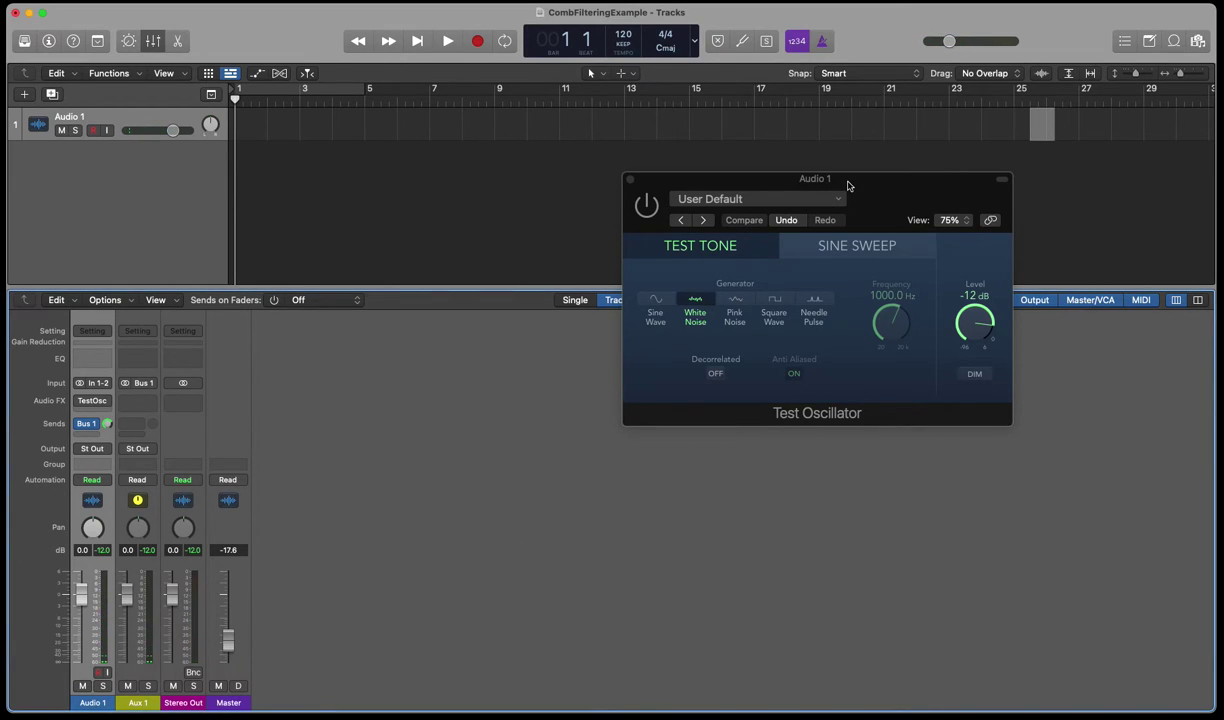
pyautogui.click(151, 403)
pyautogui.moveTo(185, 712)
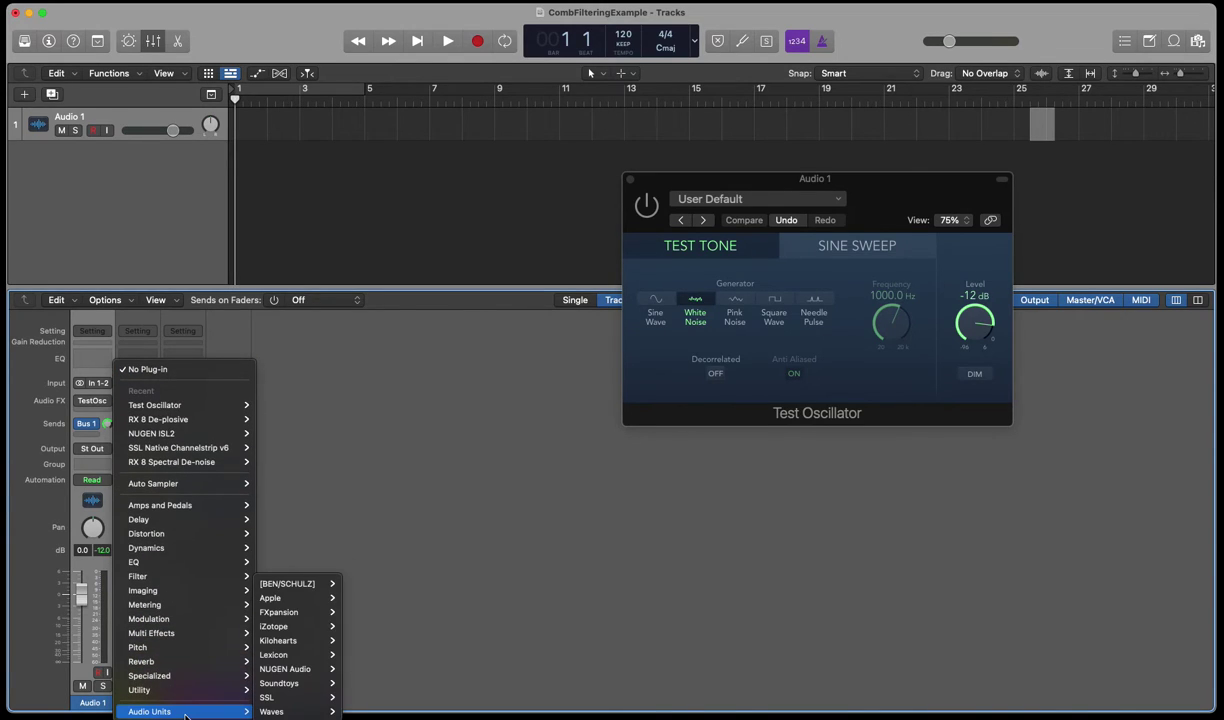
pyautogui.moveTo(282, 683)
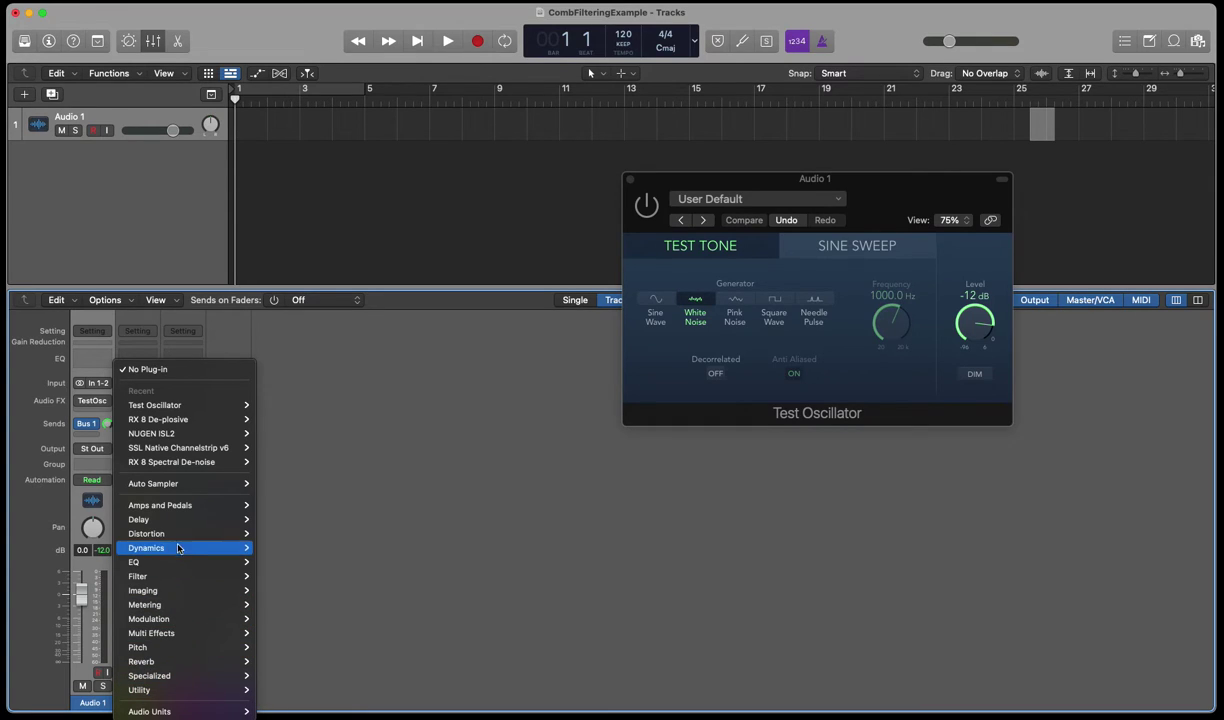
pyautogui.moveTo(170, 519)
pyautogui.moveTo(300, 548)
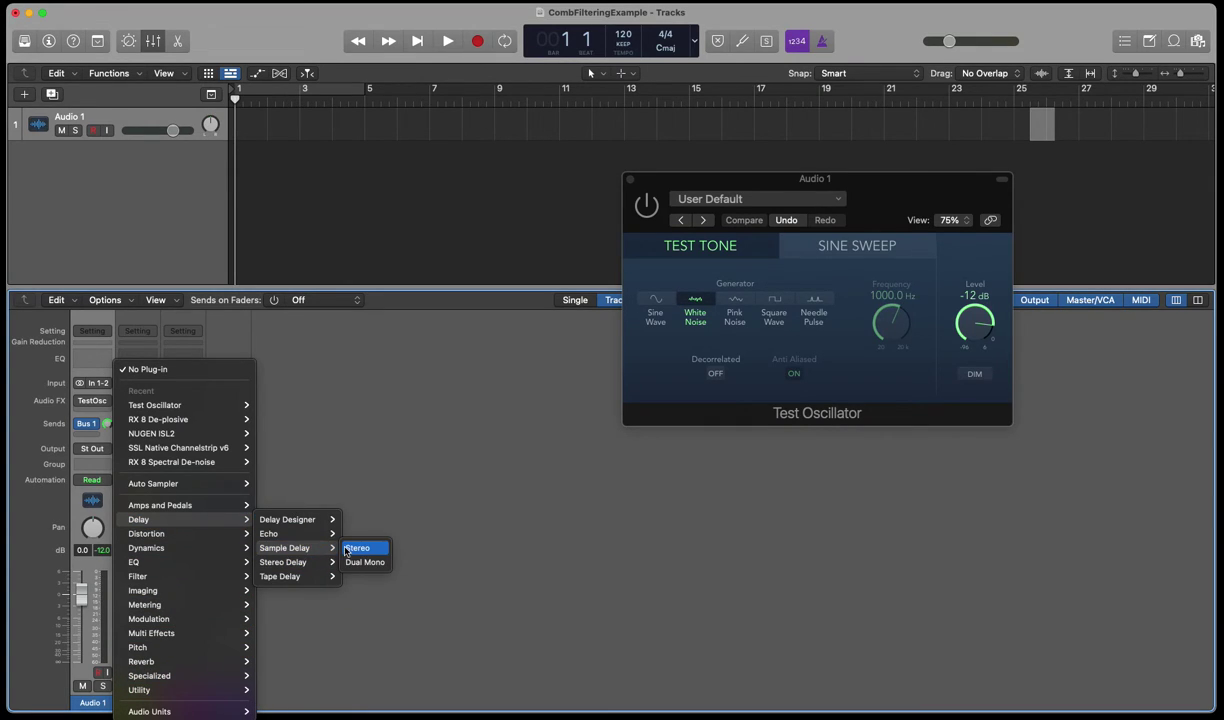
pyautogui.click(350, 549)
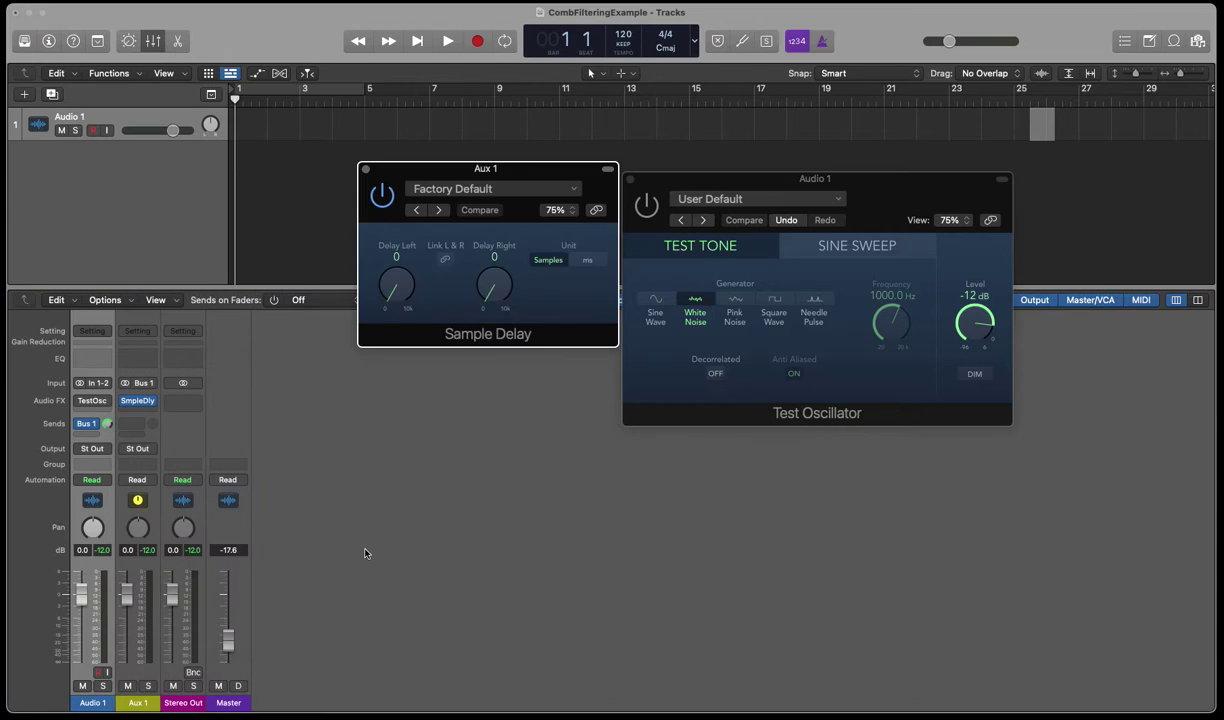
pyautogui.moveTo(758, 178); pyautogui.dragTo(583, 382)
pyautogui.moveTo(502, 175); pyautogui.dragTo(1005, 432)
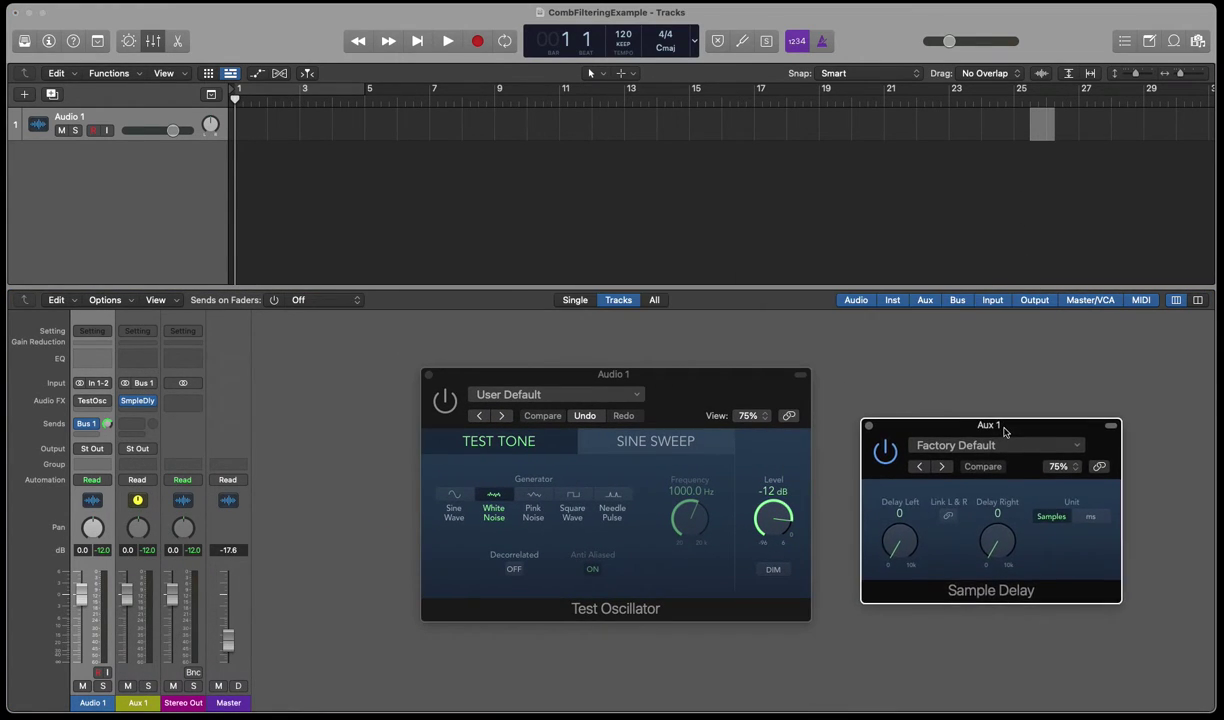
# Bring the CombFiltering.png diagram to the front with Mission Control and move it above the plug-ins
pyautogui.hotkey('ctrl', 'Up')
pyautogui.click(1012, 154)
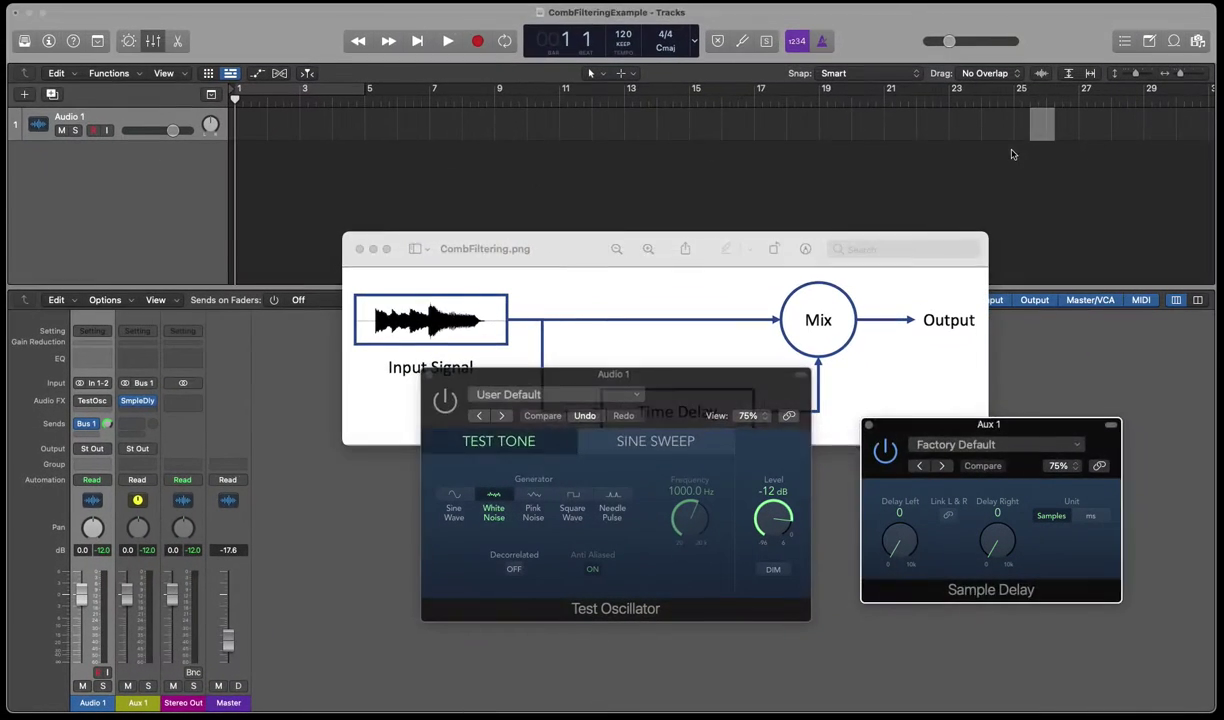
pyautogui.moveTo(642, 240); pyautogui.dragTo(626, 131)
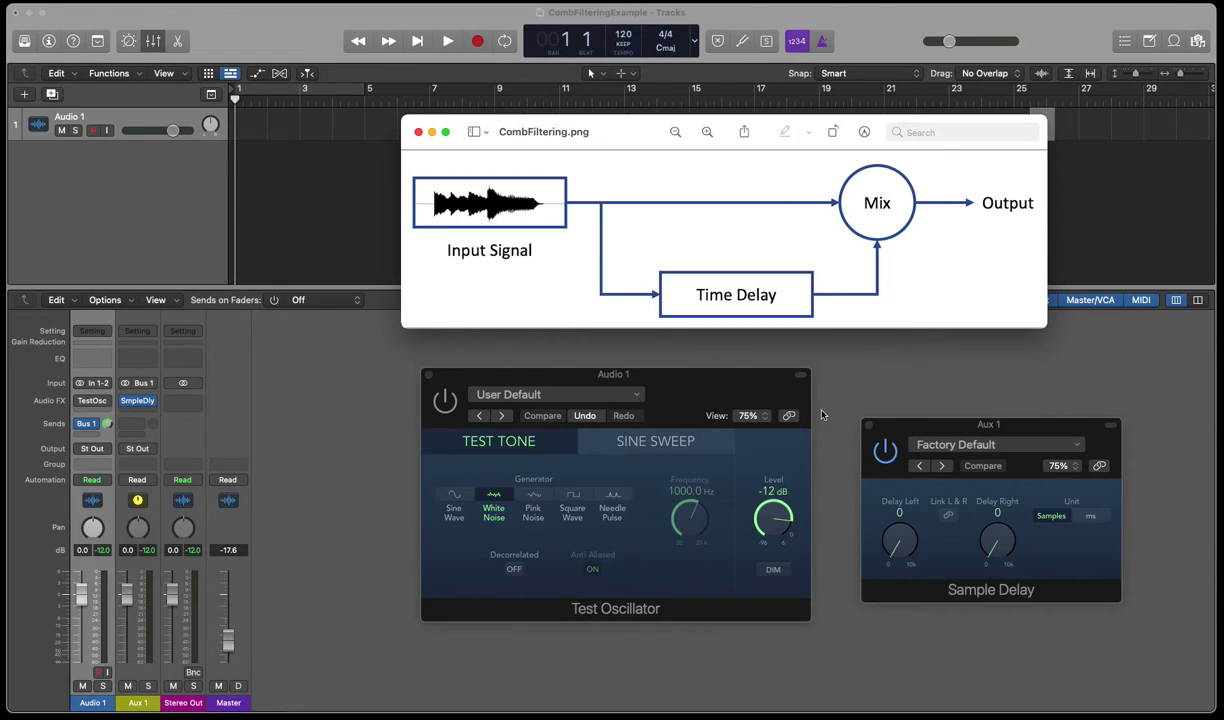
# Insert a stereo NUGEN Visualizer2 on the Stereo Out channel
pyautogui.click(193, 400)
pyautogui.click(193, 402)
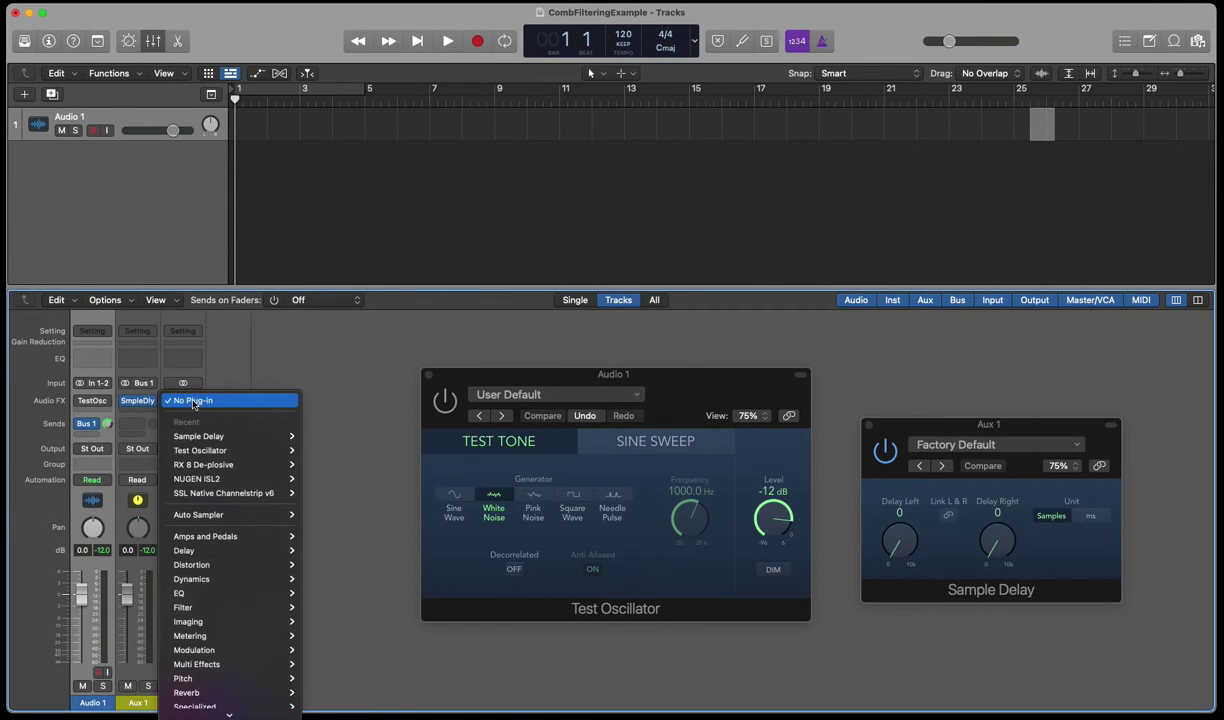
pyautogui.moveTo(231, 714)
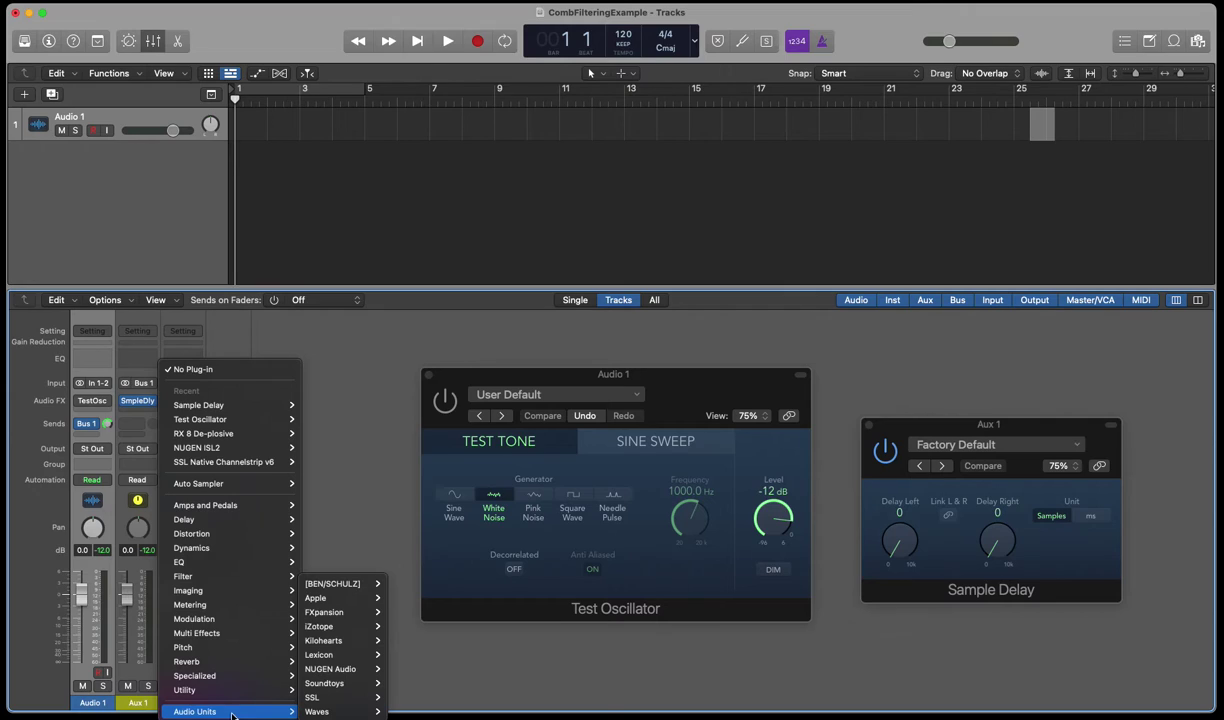
pyautogui.moveTo(345, 645)
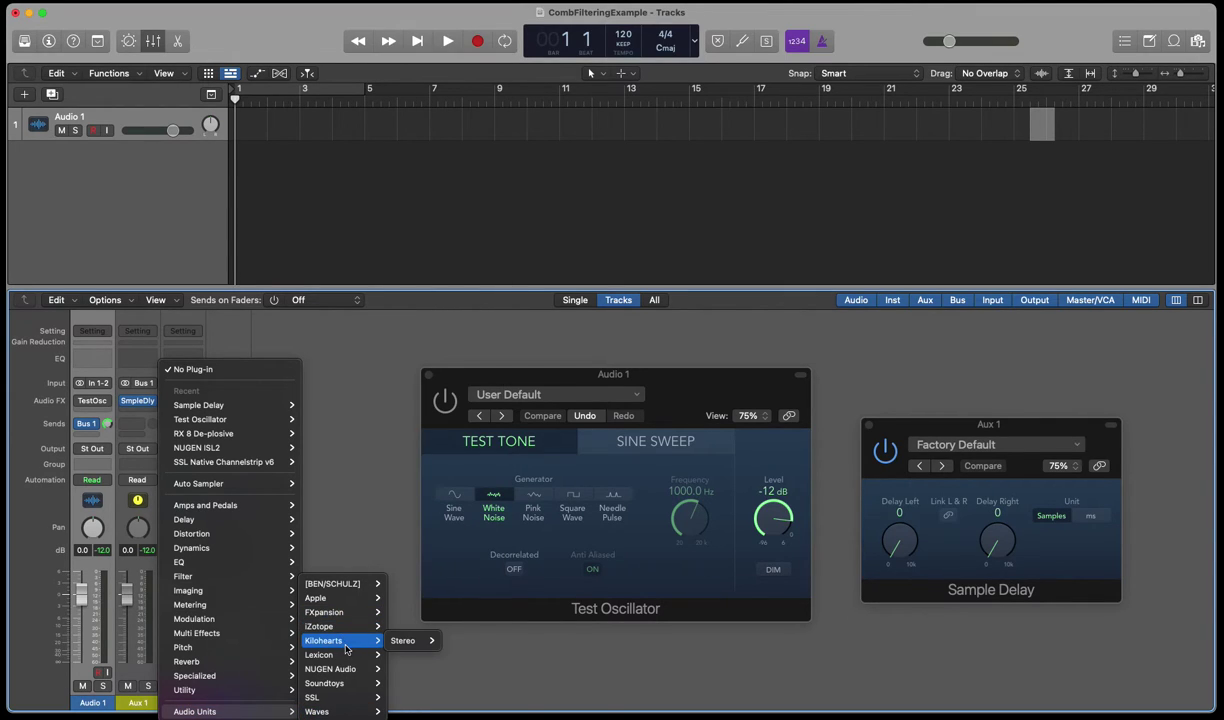
pyautogui.moveTo(345, 668)
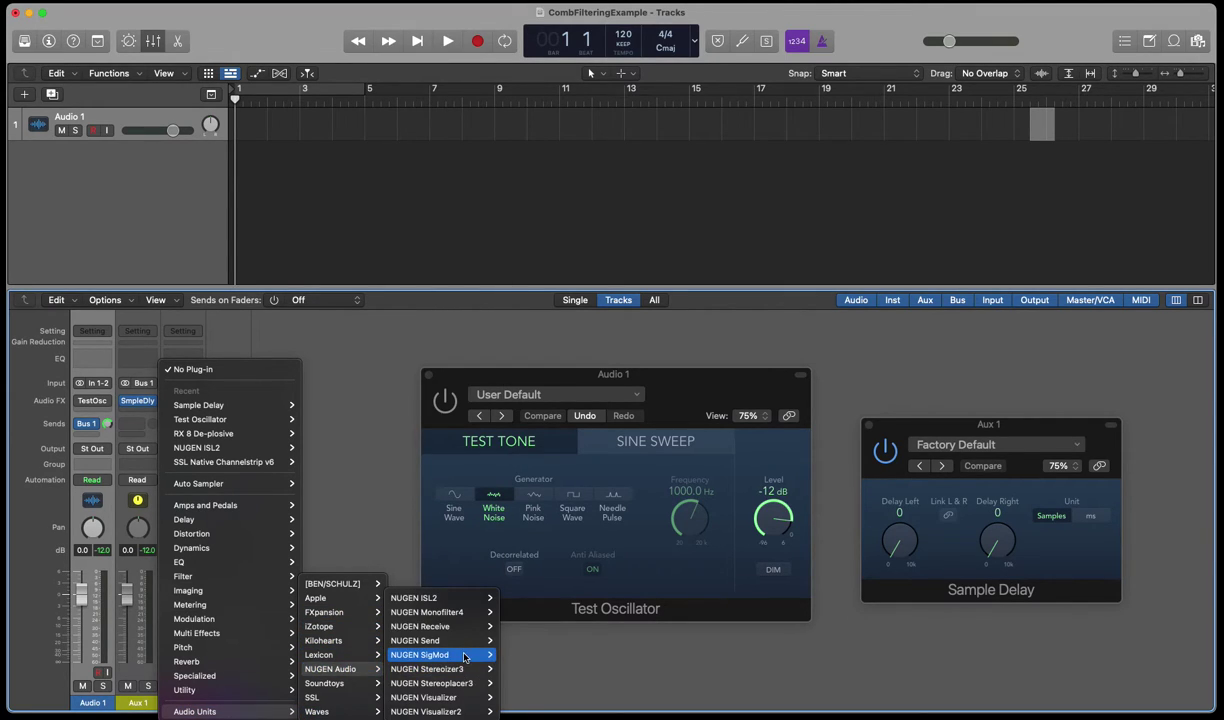
pyautogui.moveTo(478, 709)
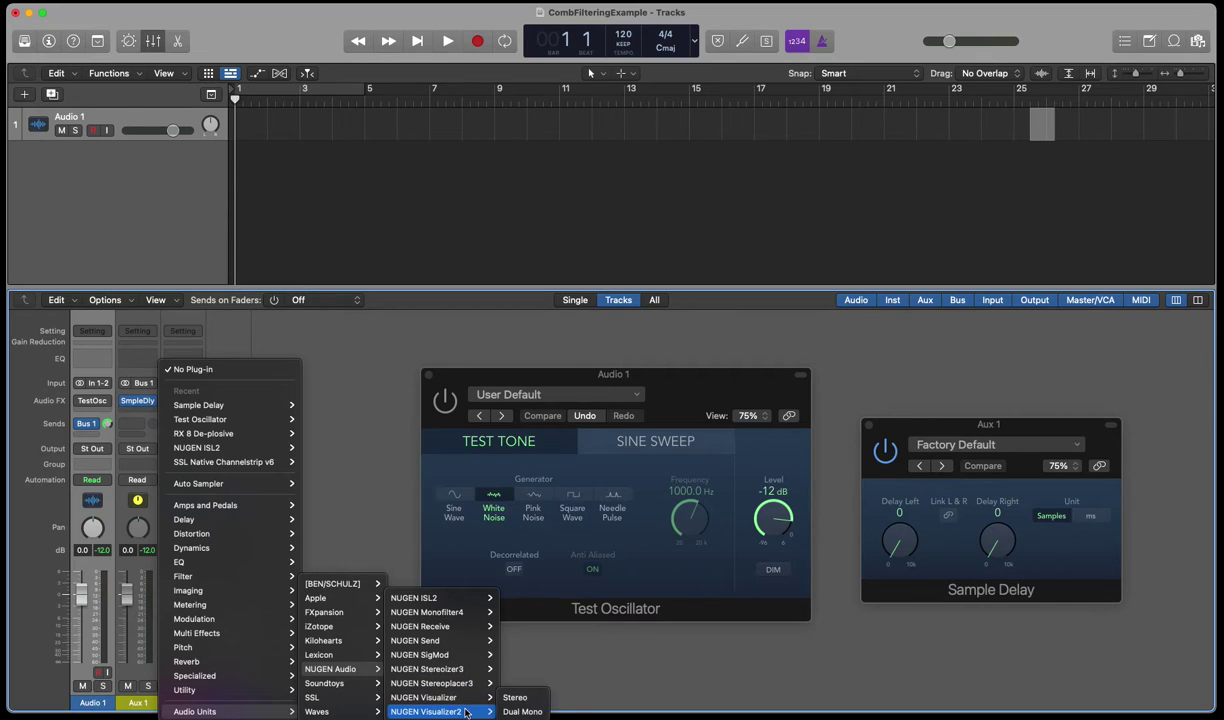
pyautogui.click(523, 700)
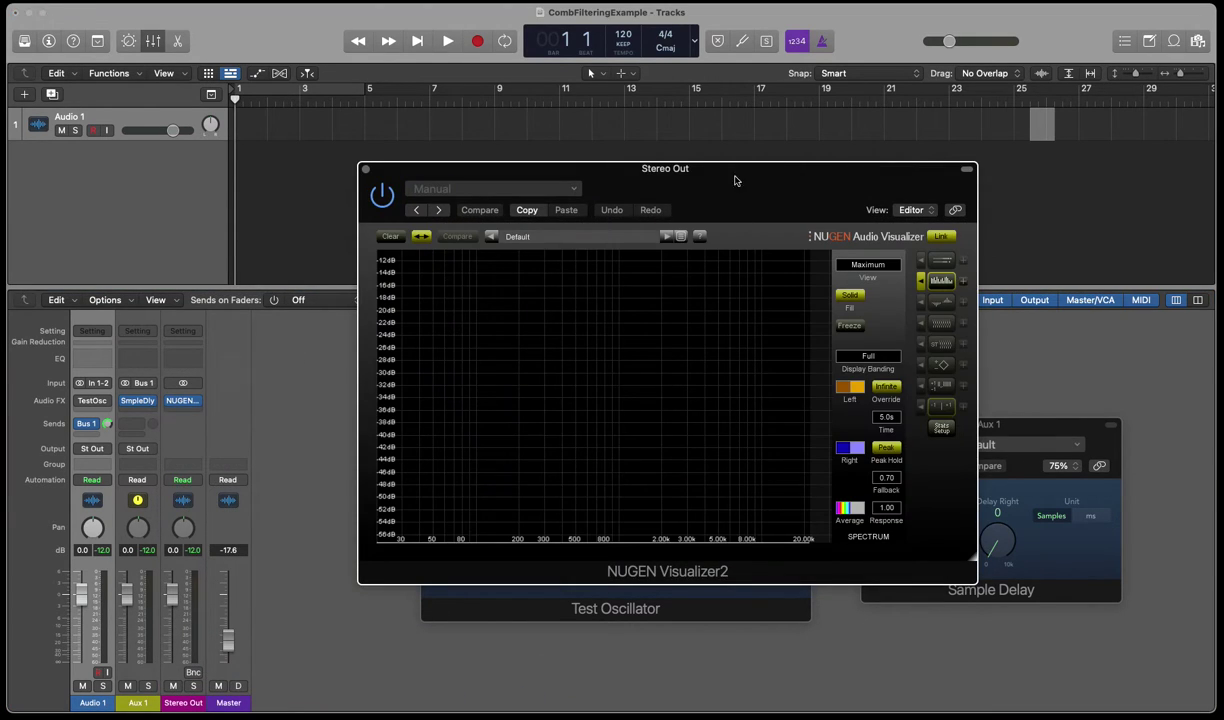
# Arrange the plug-in windows, switch on the white noise, and start the analyser's dB range at -24 dB
pyautogui.moveTo(705, 172); pyautogui.dragTo(928, 33)
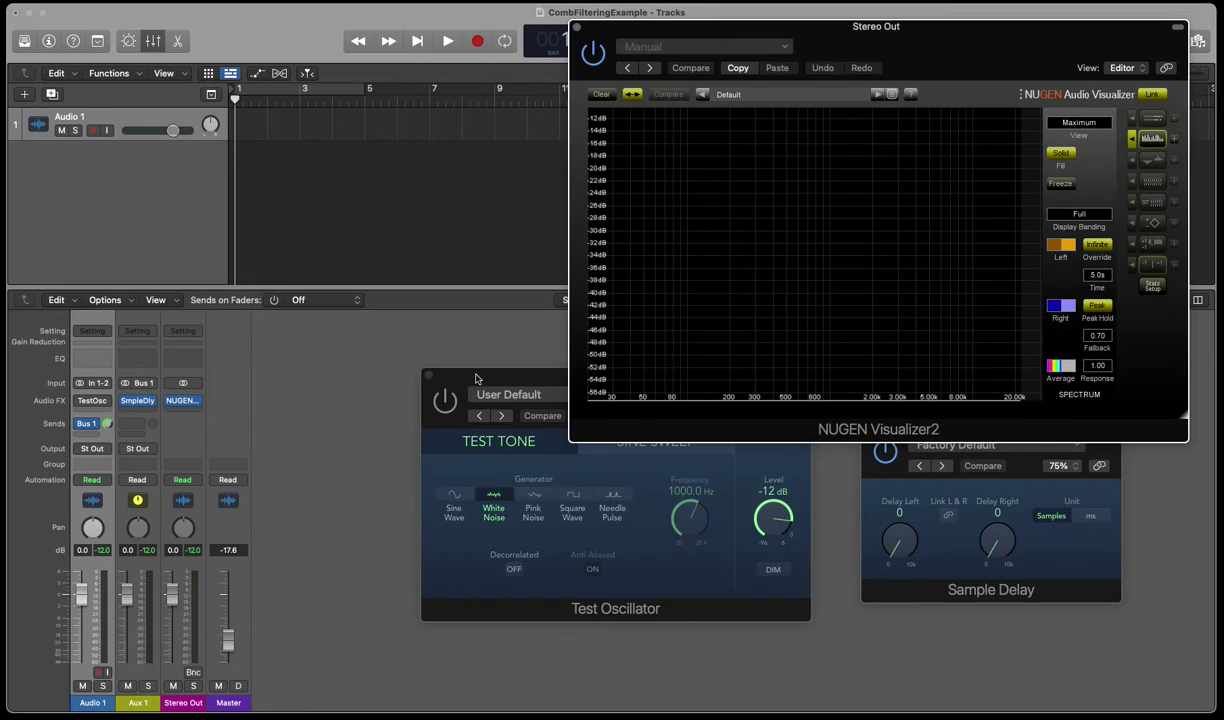
pyautogui.moveTo(478, 380); pyautogui.dragTo(333, 422)
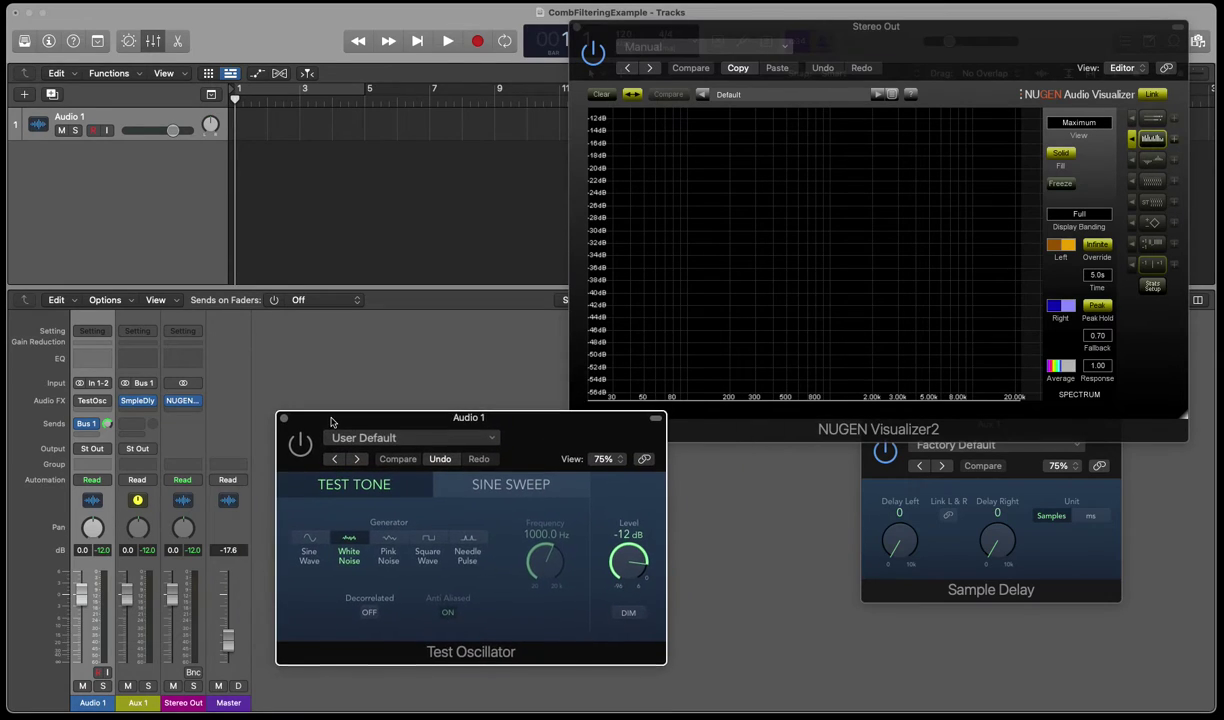
pyautogui.click(866, 474)
pyautogui.moveTo(917, 432); pyautogui.dragTo(767, 487)
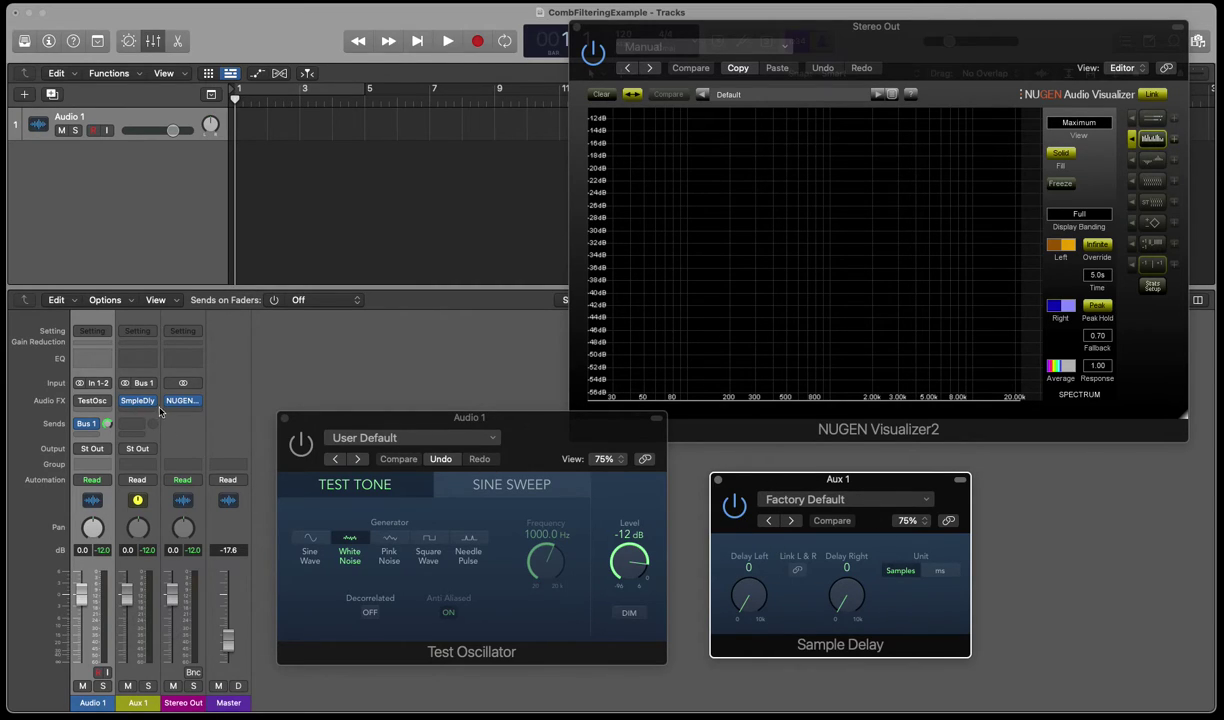
pyautogui.click(301, 445)
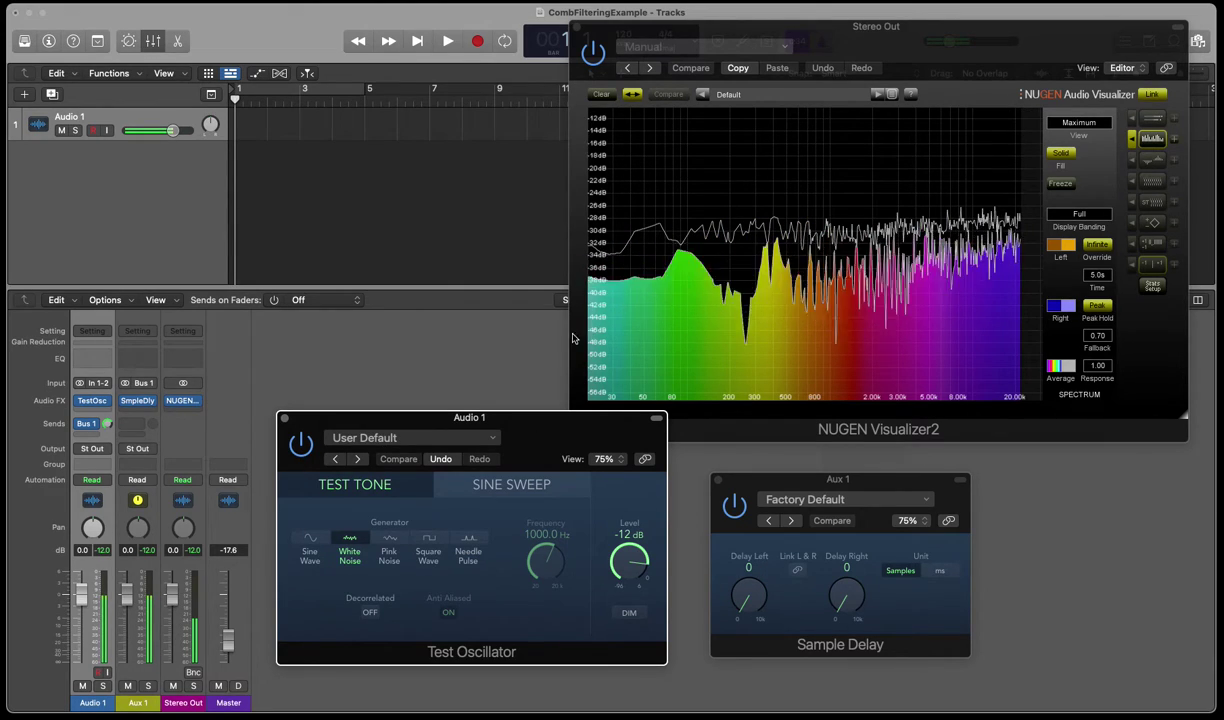
pyautogui.moveTo(601, 240); pyautogui.dragTo(598, 381)
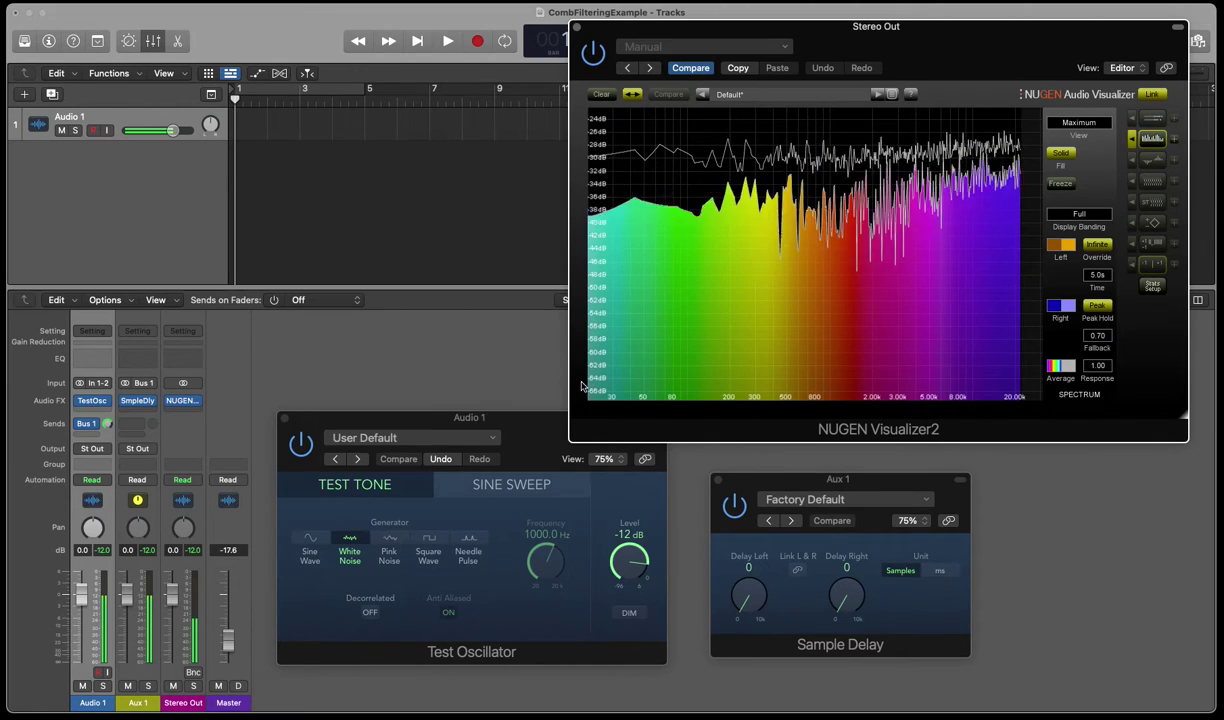
# Switch off the Test Oscillator and enable Link L&R on the Sample Delay
pyautogui.click(296, 455)
pyautogui.click(297, 452)
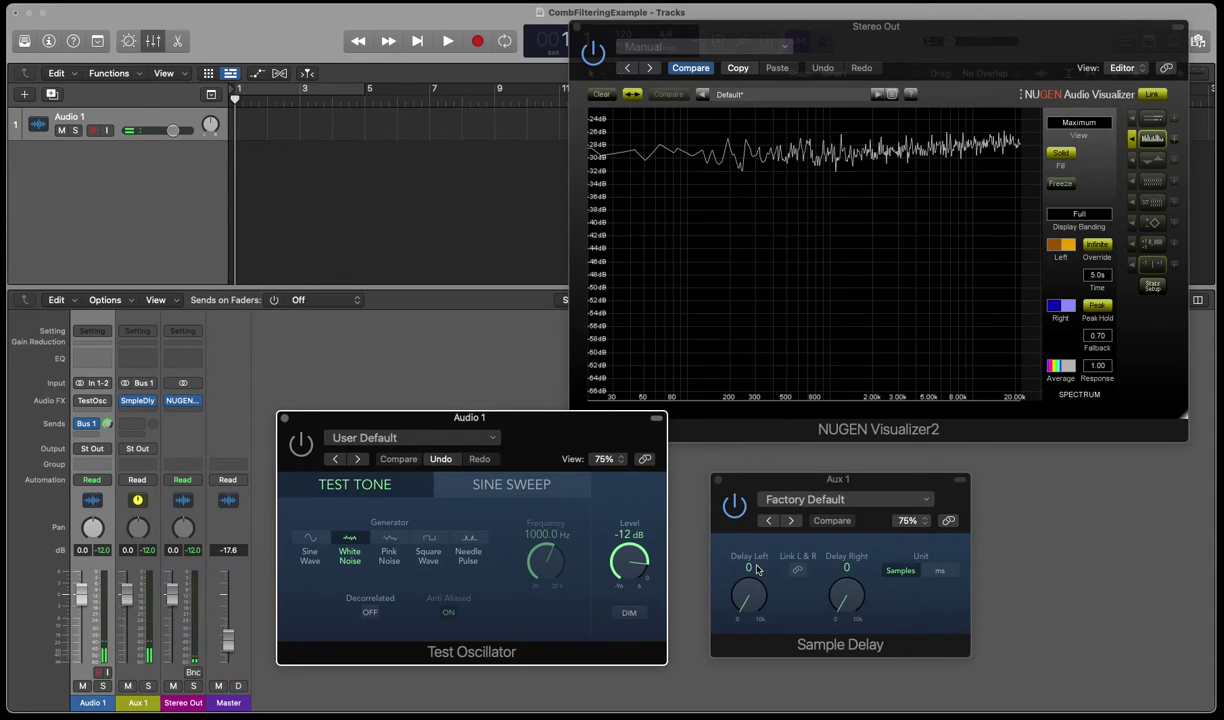
pyautogui.click(799, 571)
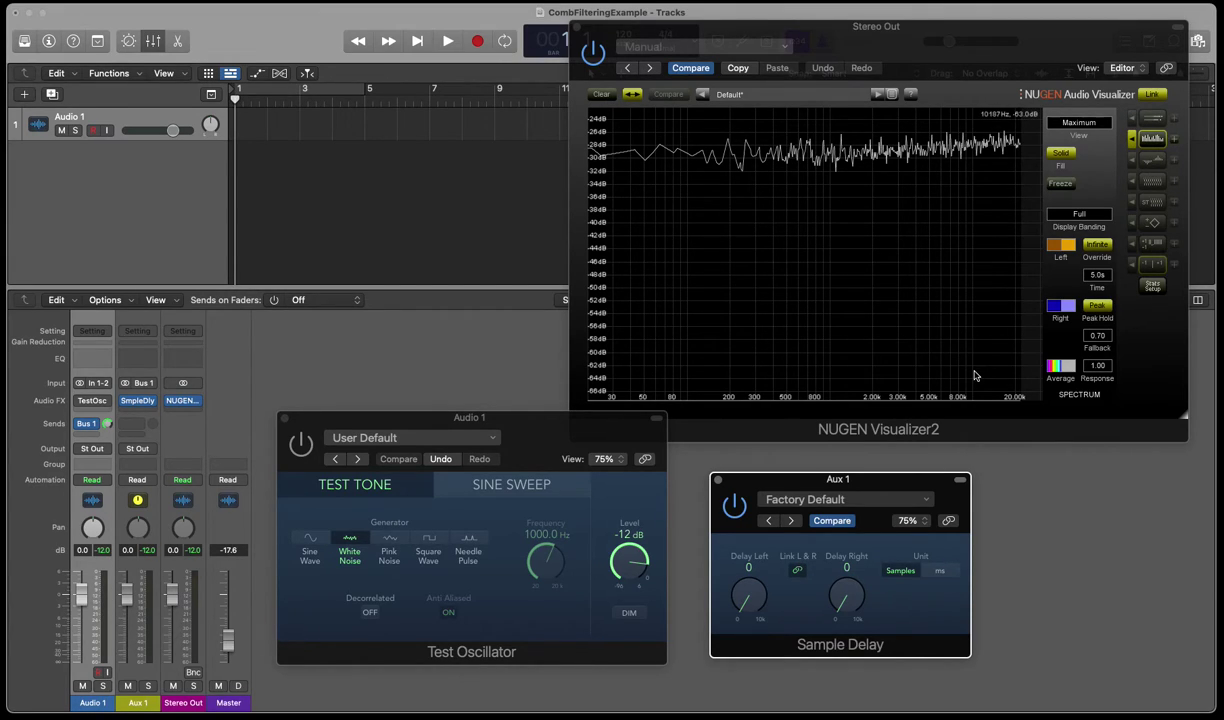
# Re-enable the white noise and set the Sample Delay to 1, then 2 samples on both channels
pyautogui.click(301, 447)
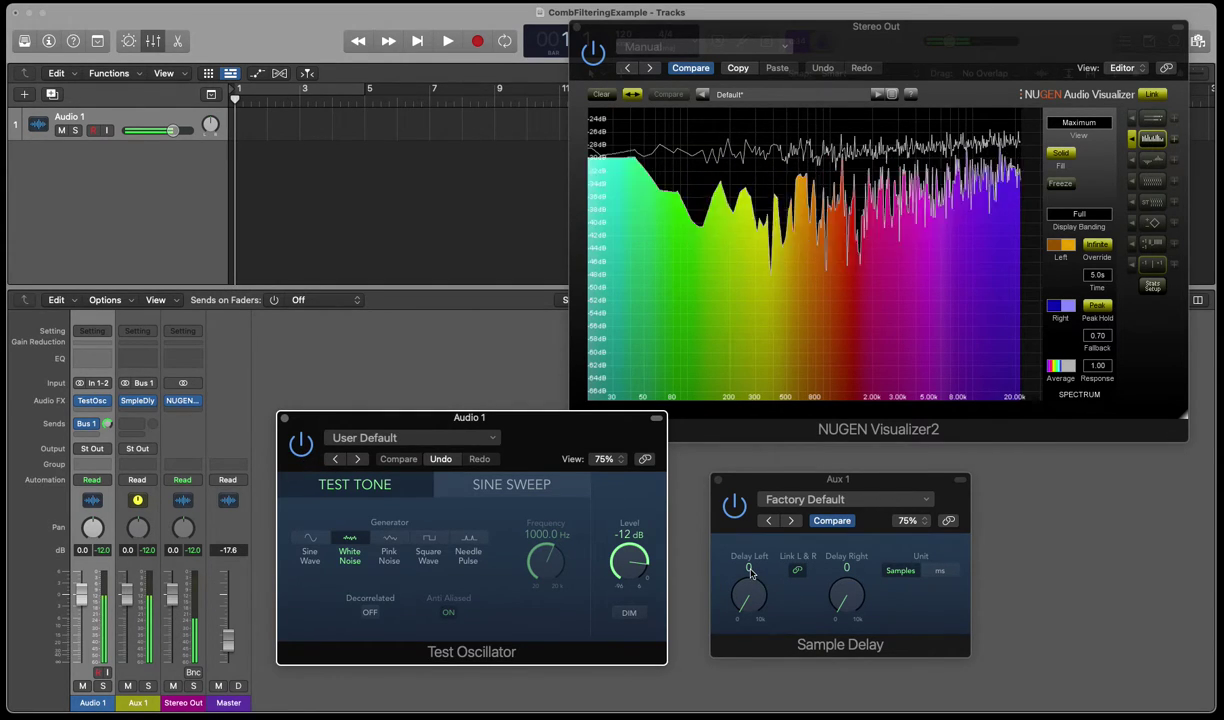
pyautogui.click(788, 591)
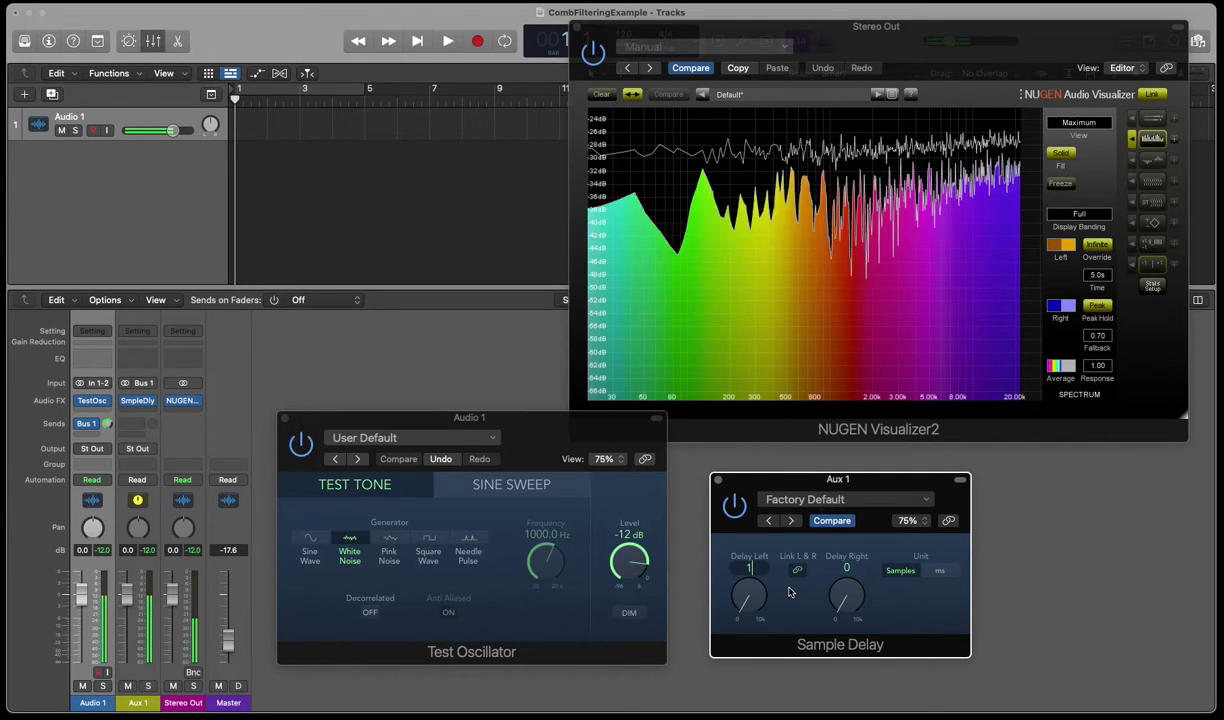
pyautogui.write('1')
pyautogui.press('Return')
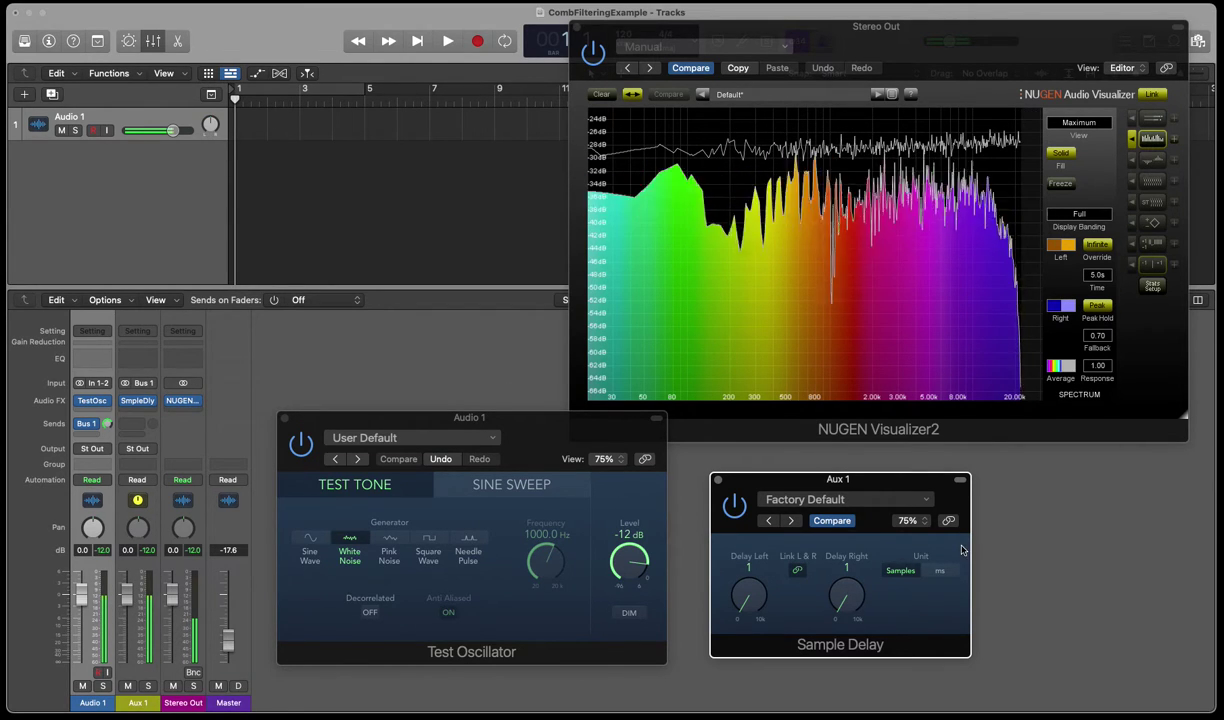
pyautogui.moveTo(859, 587); pyautogui.dragTo(859, 582)
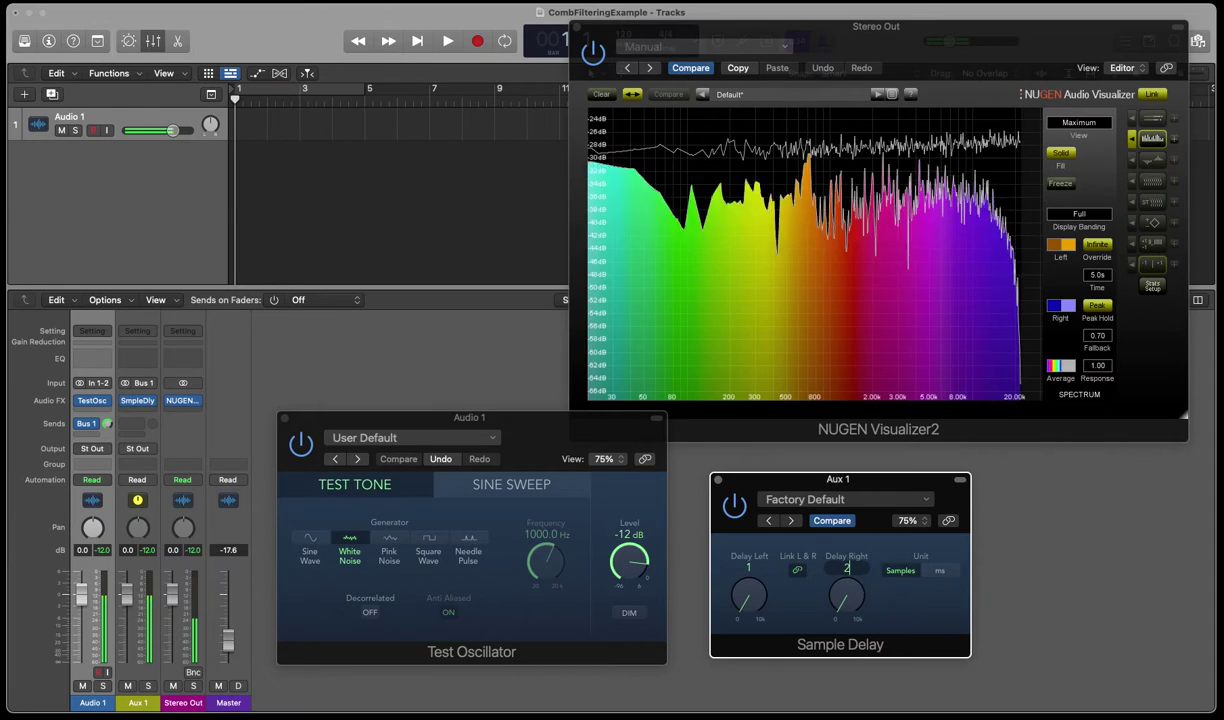
pyautogui.click(859, 587)
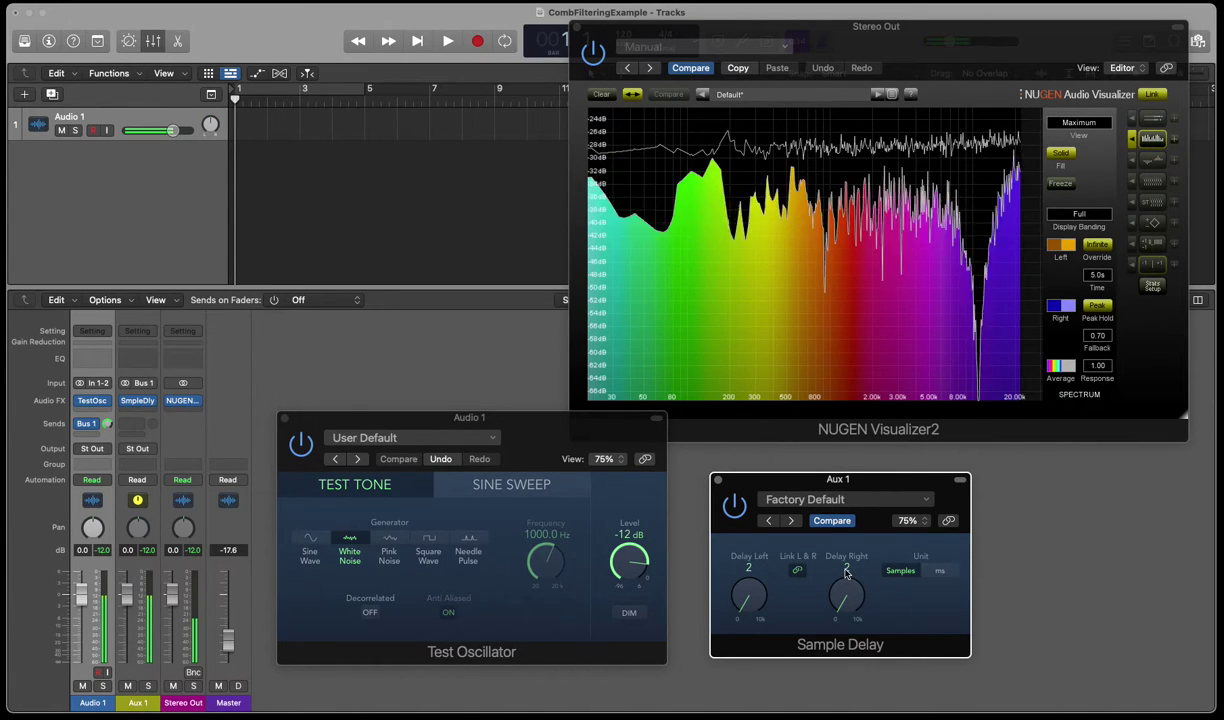
pyautogui.write('3')
pyautogui.press('Return')
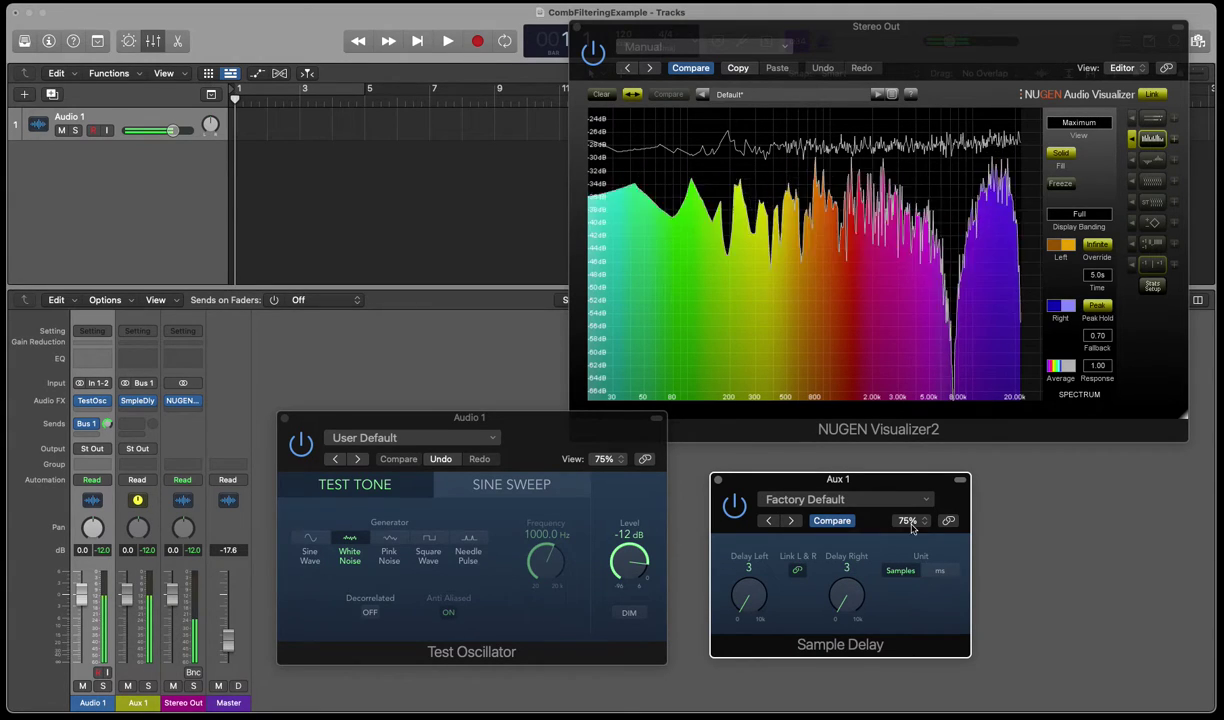
pyautogui.write('4')
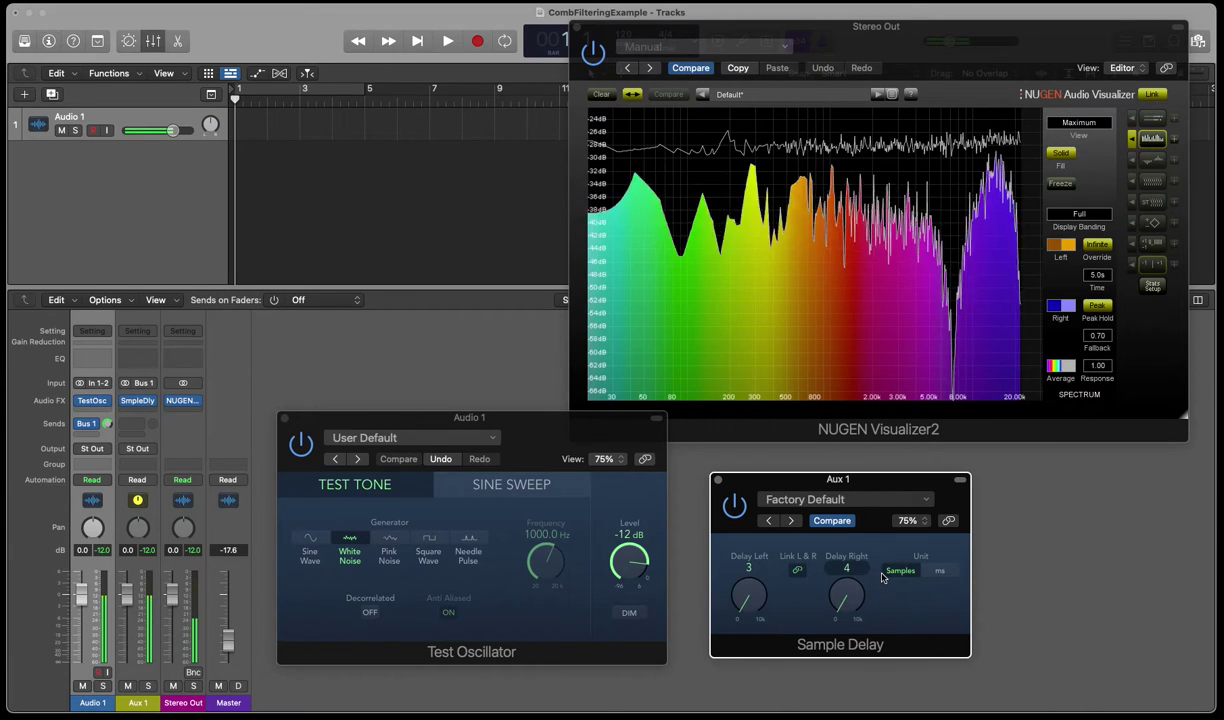
pyautogui.press('Return')
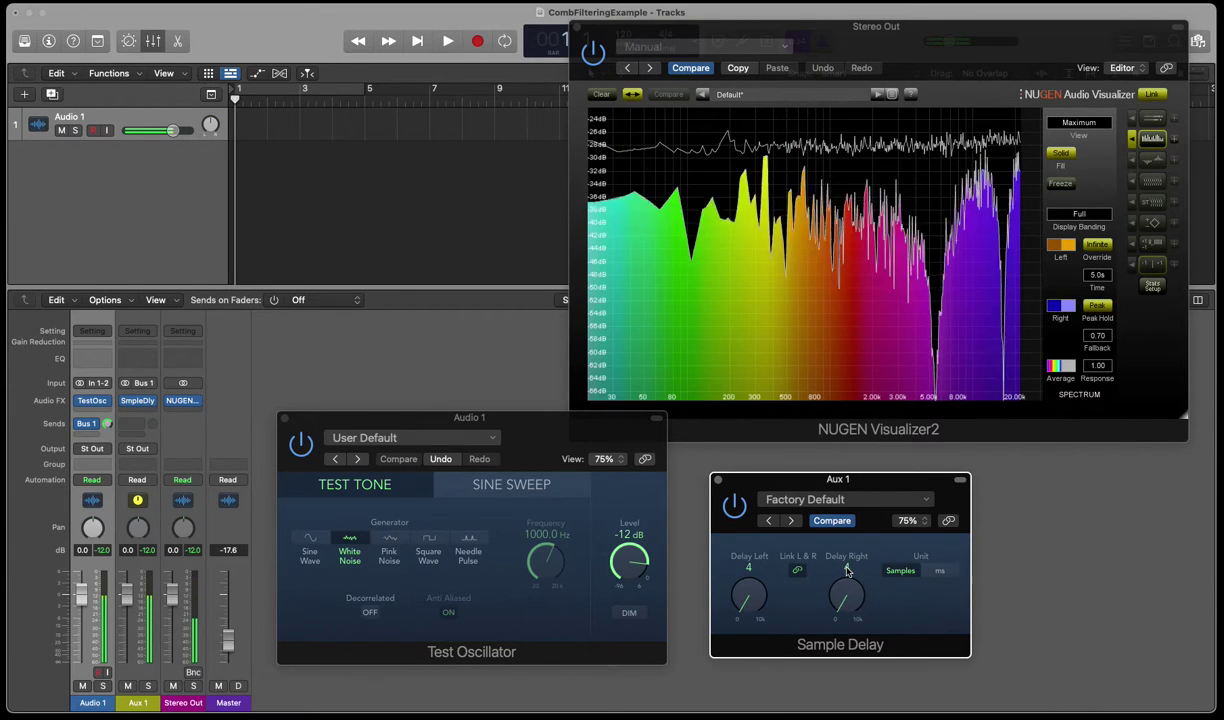
pyautogui.doubleClick(847, 569)
pyautogui.press('Return')
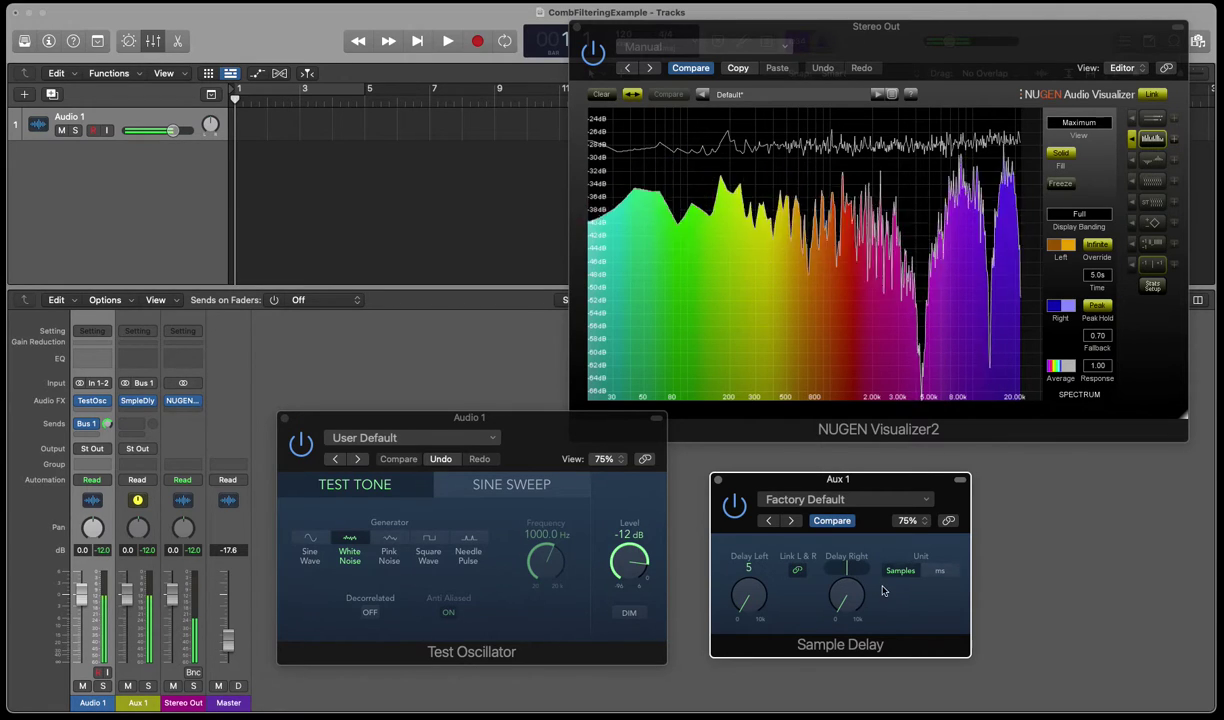
pyautogui.write('6')
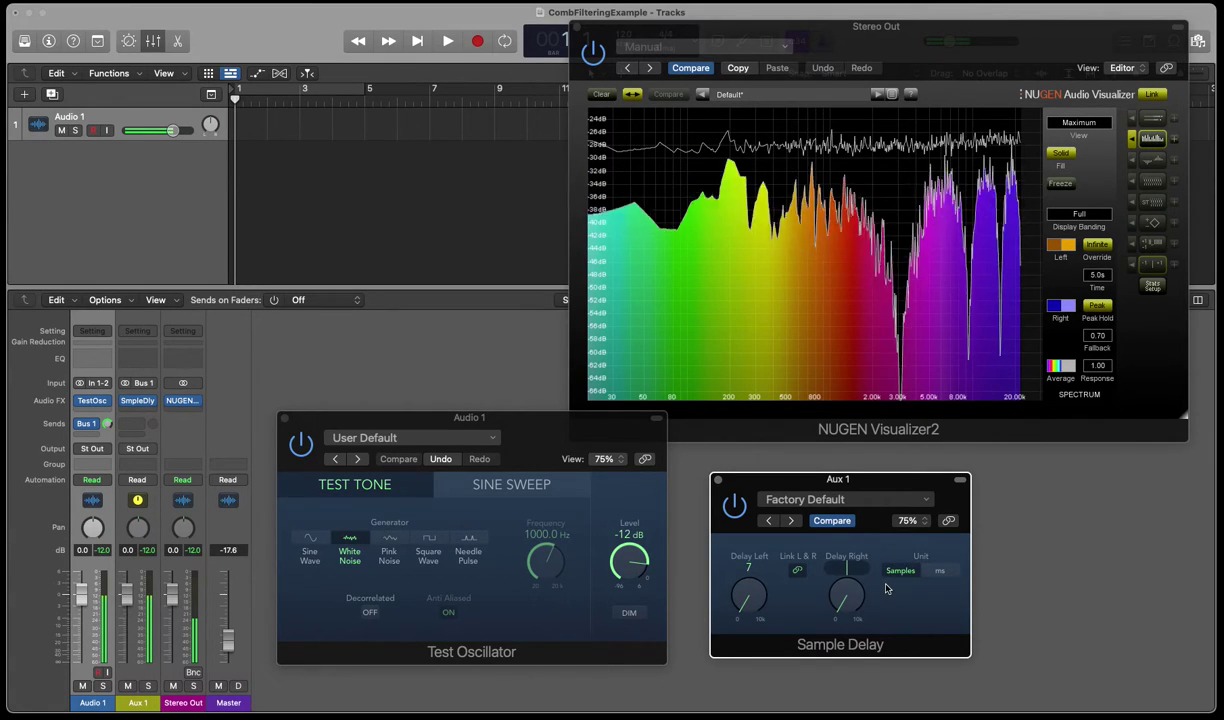
pyautogui.press('Return')
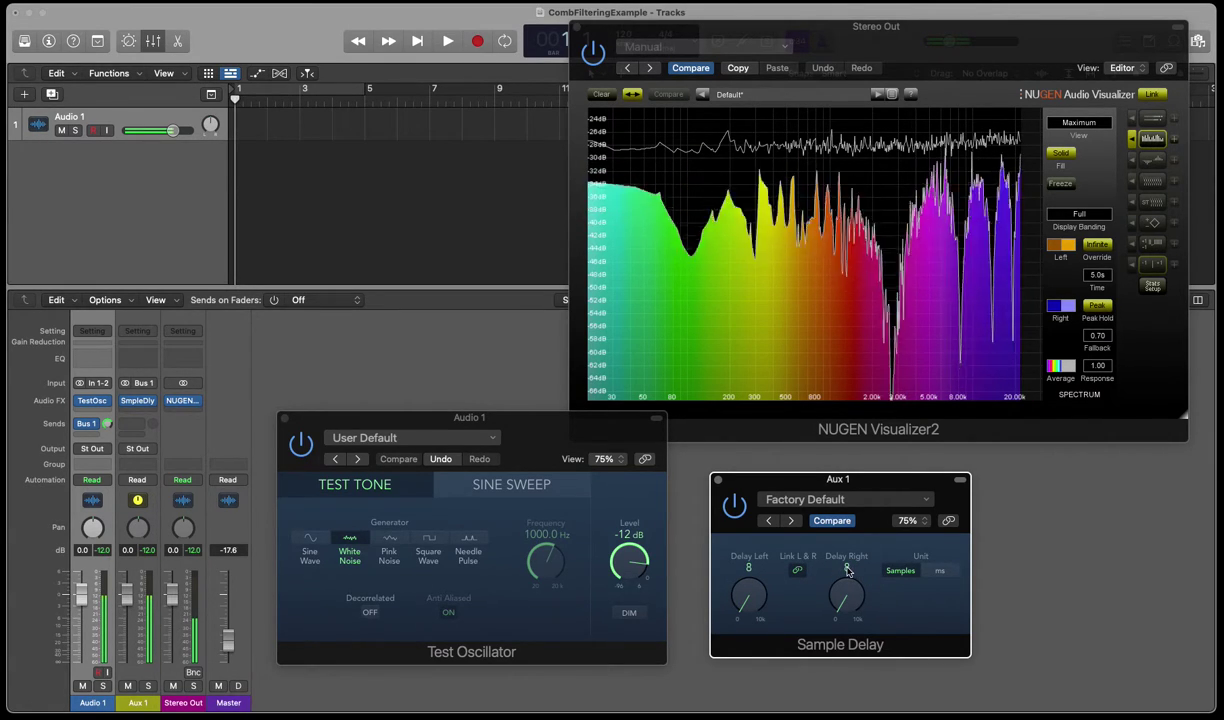
pyautogui.doubleClick(846, 570)
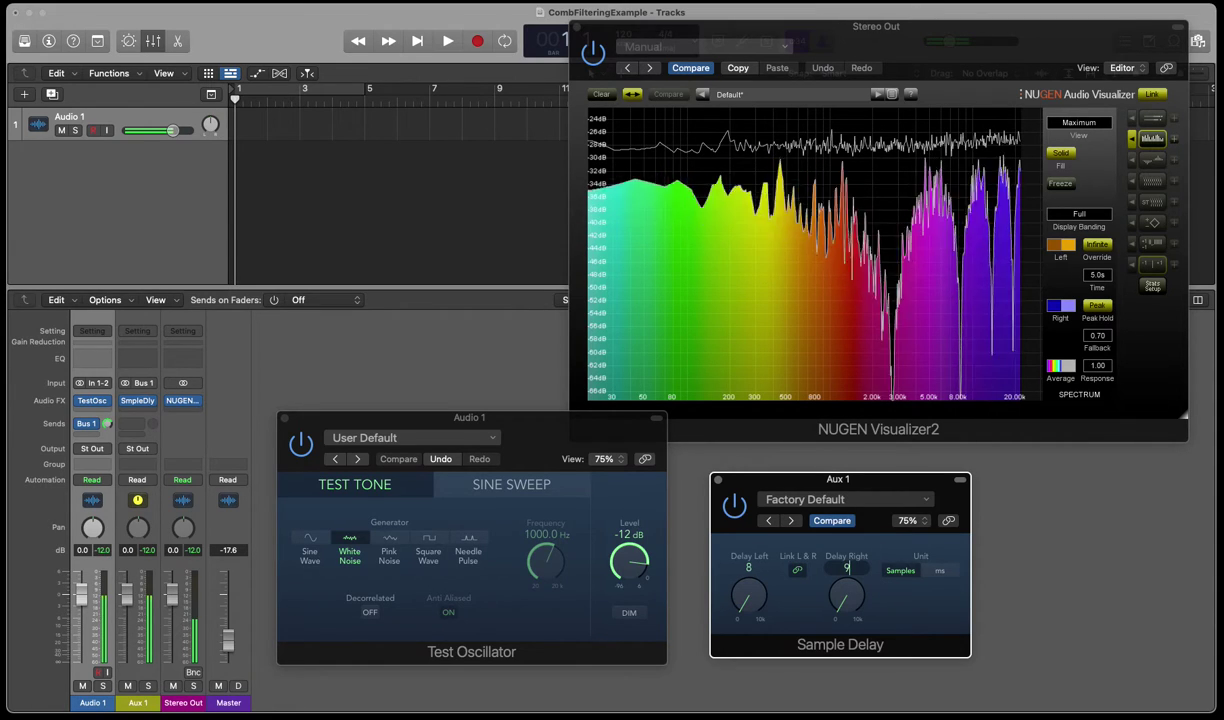
pyautogui.press('Return')
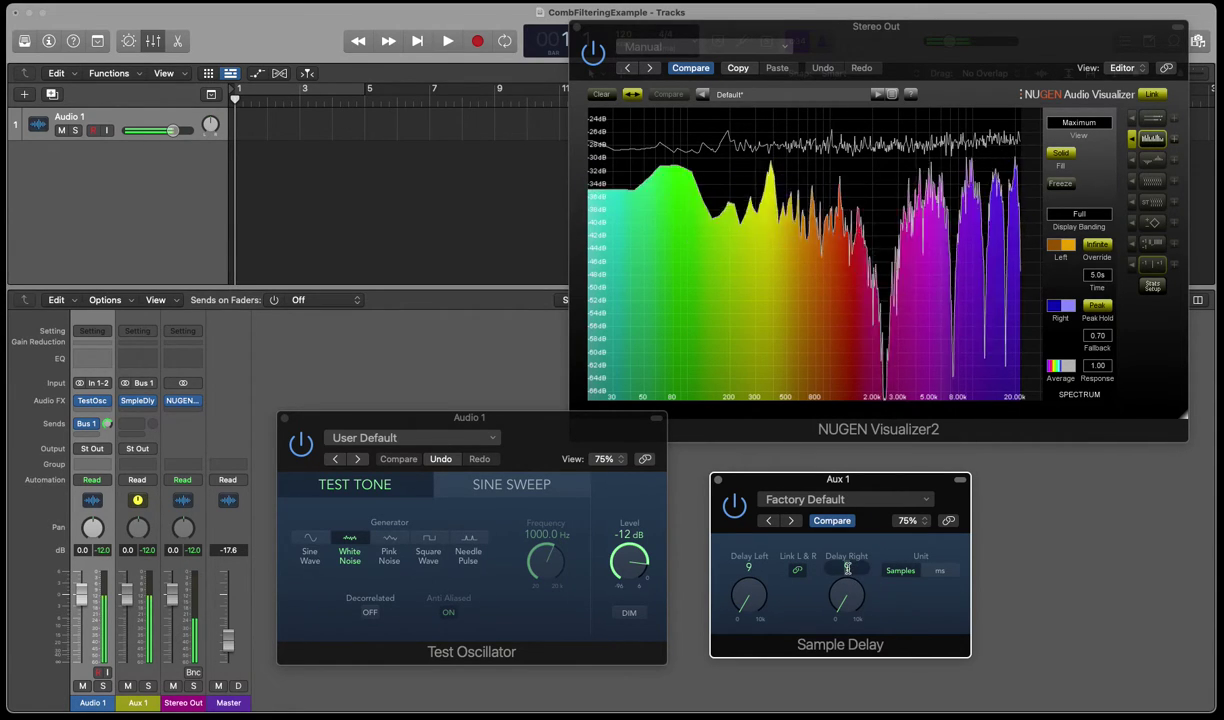
pyautogui.doubleClick(846, 570)
pyautogui.write('10')
pyautogui.press('Return')
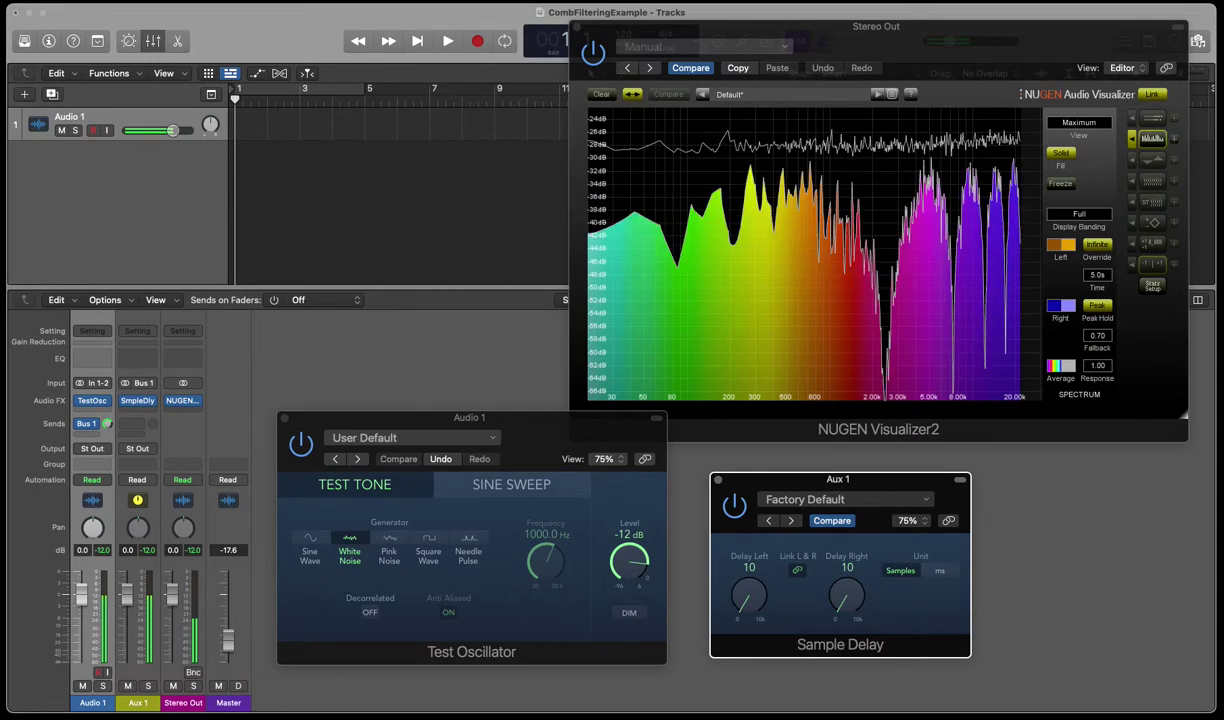
pyautogui.doubleClick(846, 569)
pyautogui.write('11')
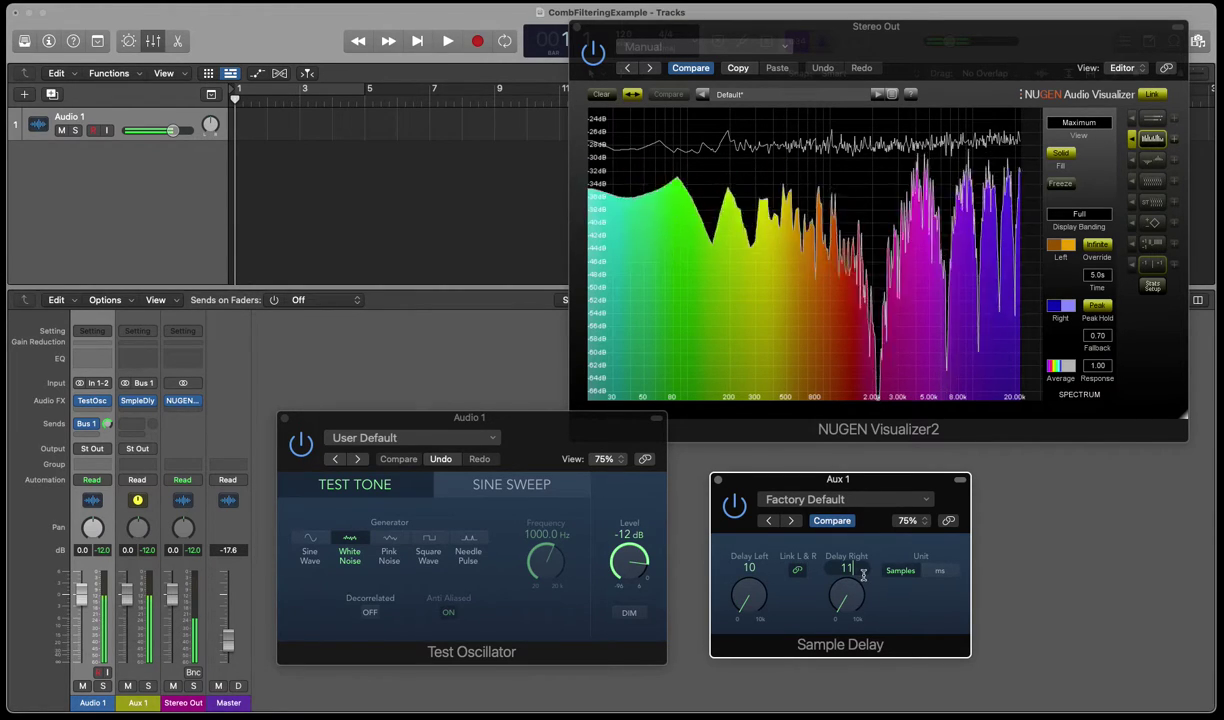
pyautogui.press('Return')
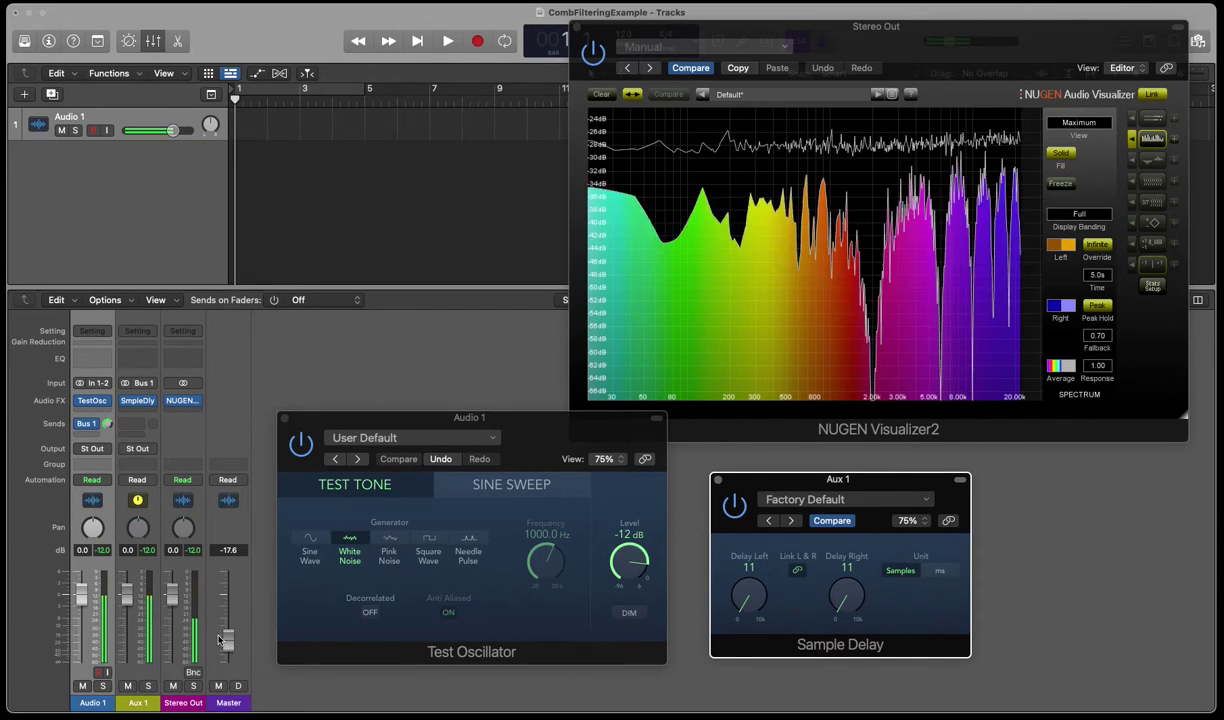
# Pull the Master channel fader down to roughly -33 dB while the noise plays
pyautogui.moveTo(220, 640); pyautogui.dragTo(222, 650)
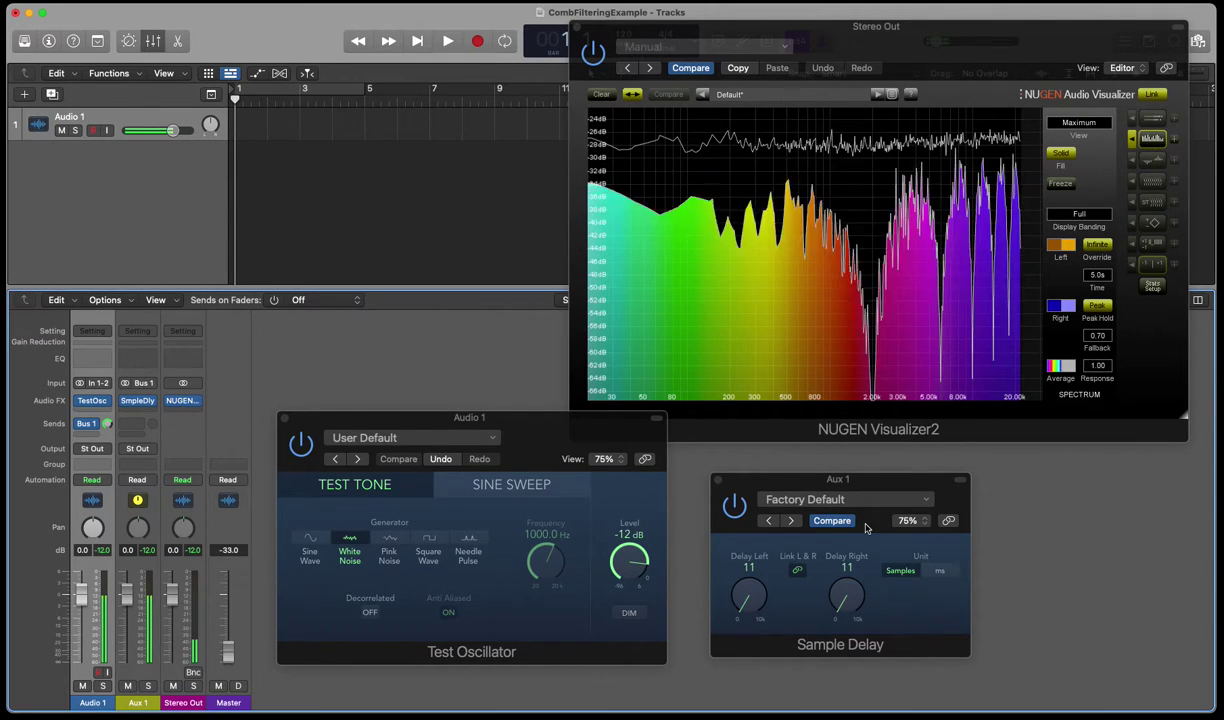
# Set the Sample Delay to 44 samples, then to 2 samples on both channels
pyautogui.click(815, 545)
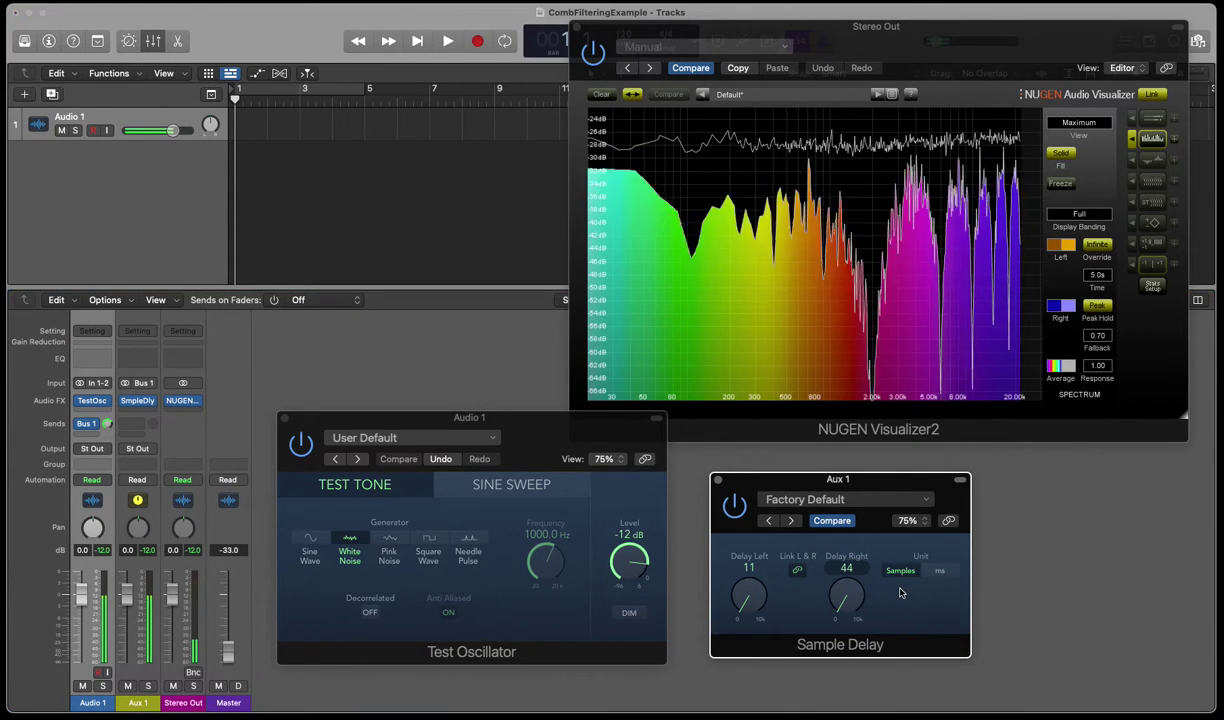
pyautogui.write('44')
pyautogui.press('Return')
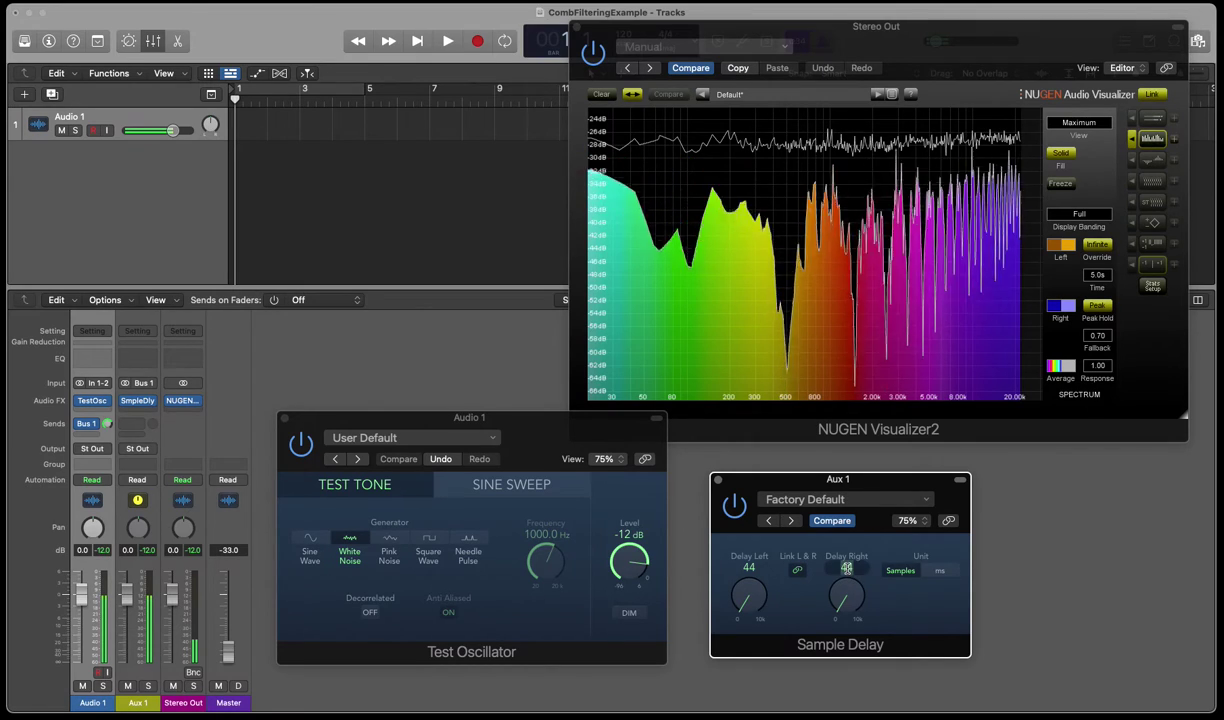
pyautogui.write('2')
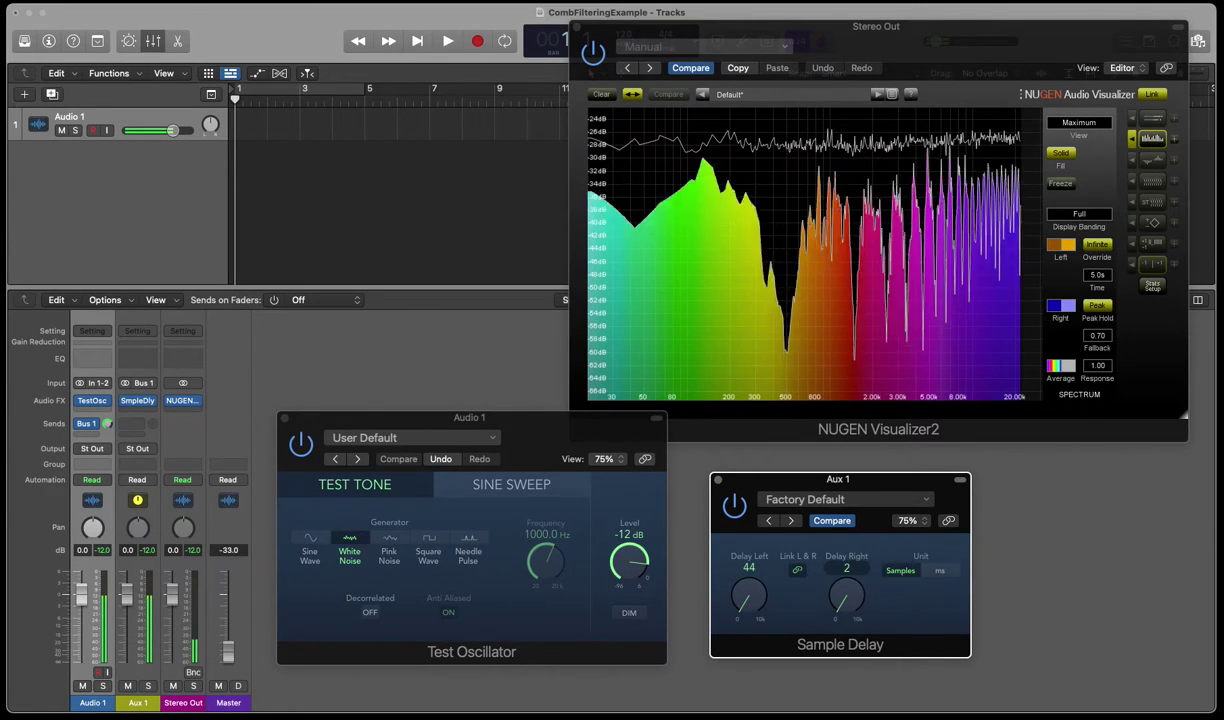
pyautogui.moveTo(857, 585); pyautogui.dragTo(857, 580)
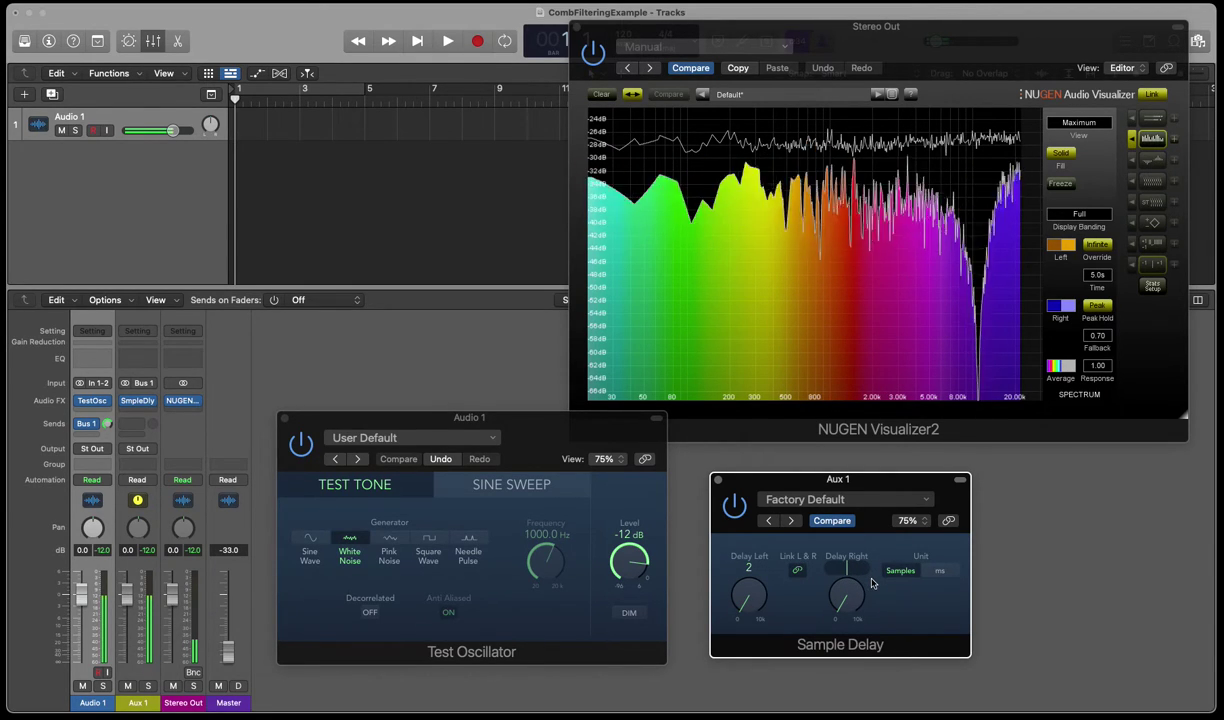
# Step the Sample Delay through 3, 4, 5 and 6 samples
pyautogui.press('Return')
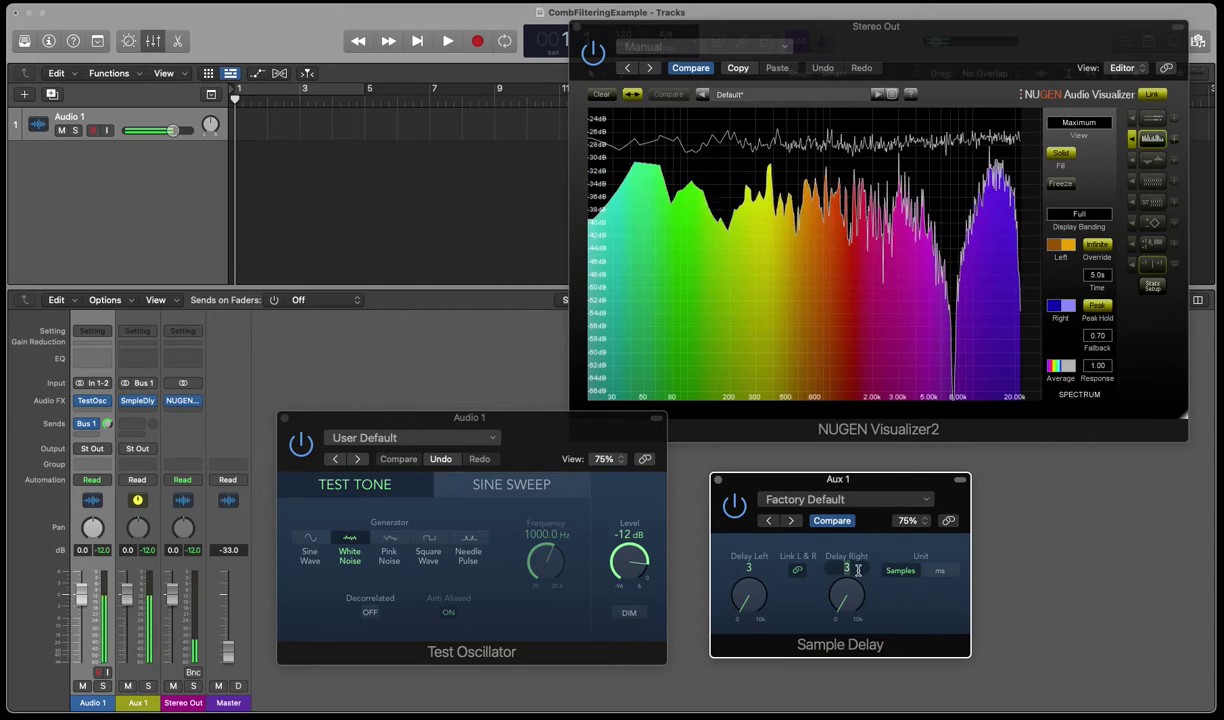
pyautogui.press('Return')
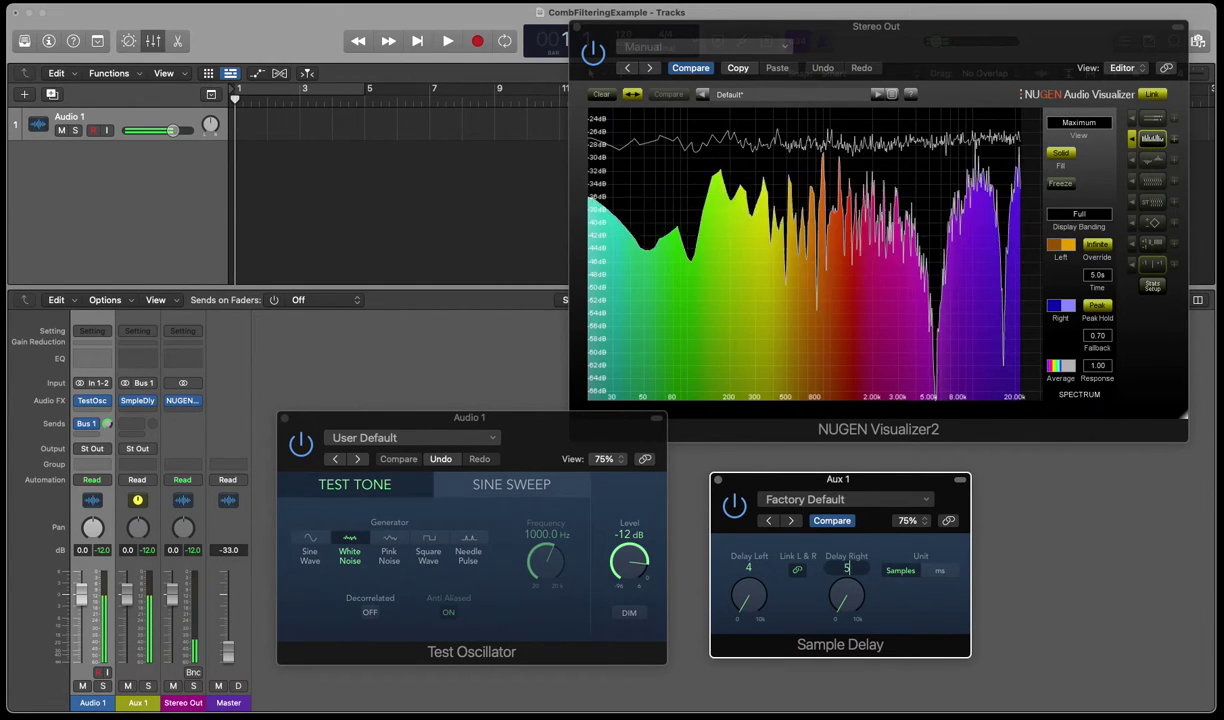
pyautogui.press('Return')
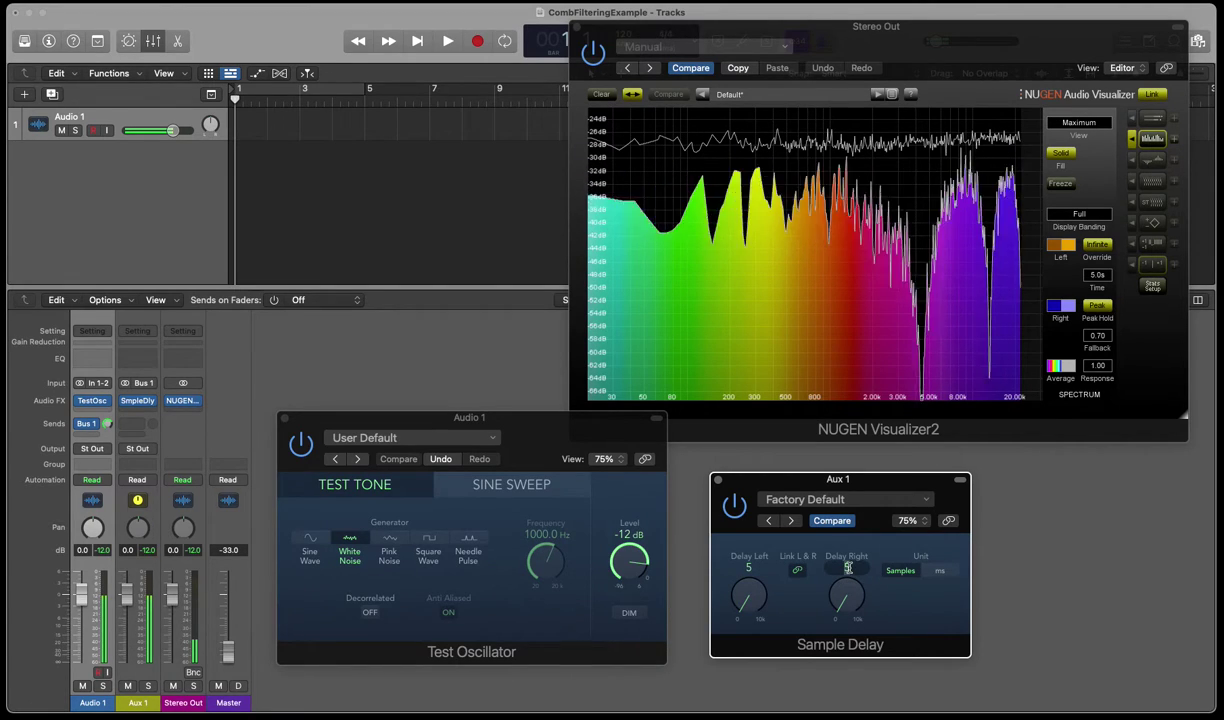
pyautogui.click(847, 569)
pyautogui.write('6')
pyautogui.press('Return')
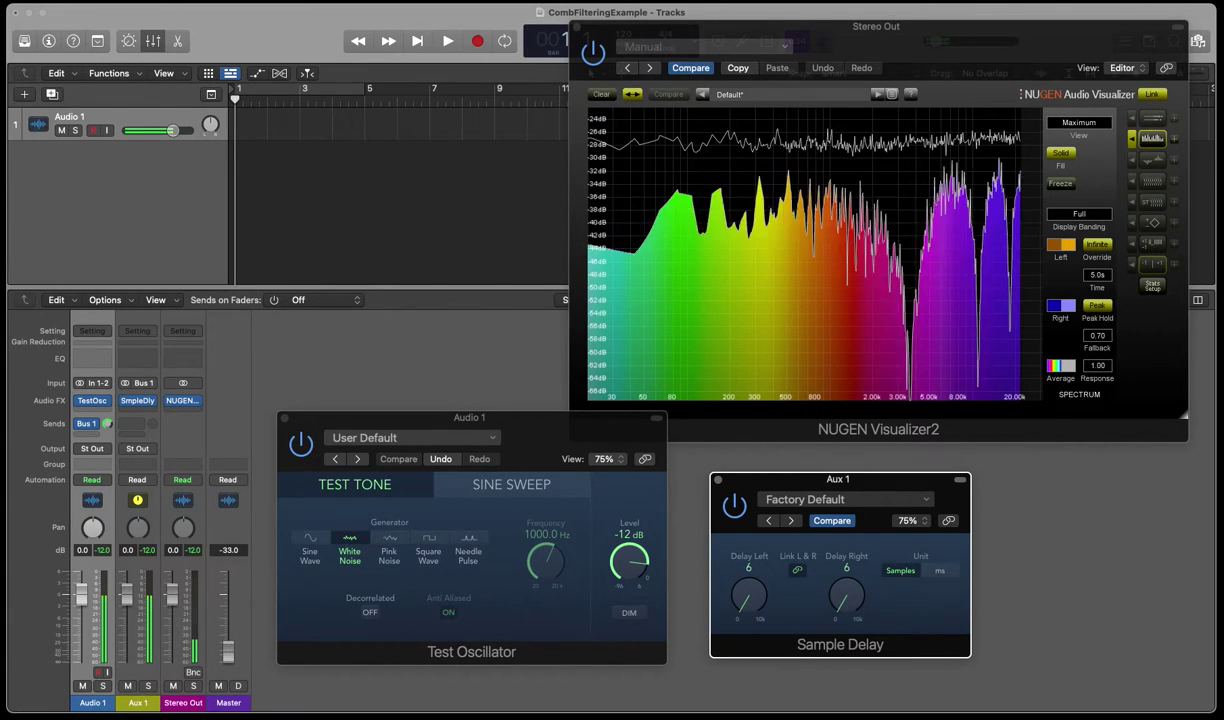
# Sweep the Sample Delay from 98 samples up to 1051, then back down to 0
pyautogui.moveTo(853, 597)
pyautogui.mouseDown()
pyautogui.moveTo(813, 581)
pyautogui.moveTo(845, 605)
pyautogui.mouseUp()
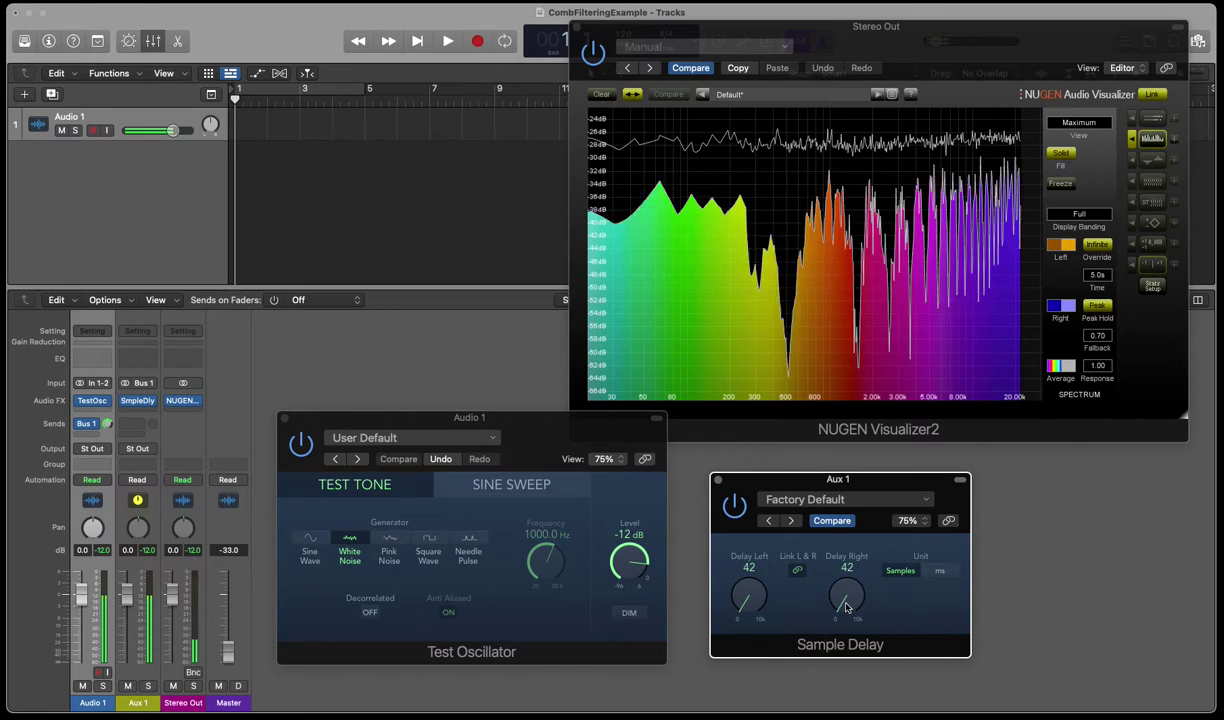
pyautogui.scroll(5, 845, 605)
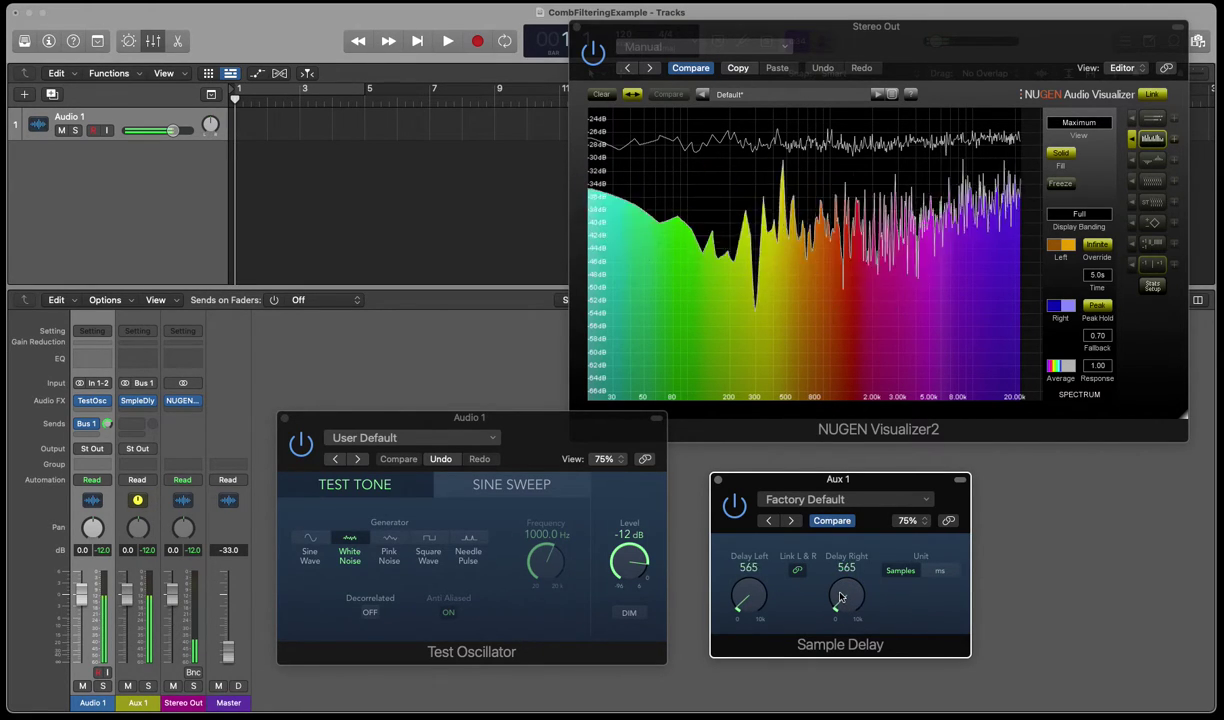
pyautogui.scroll(10, 838, 590)
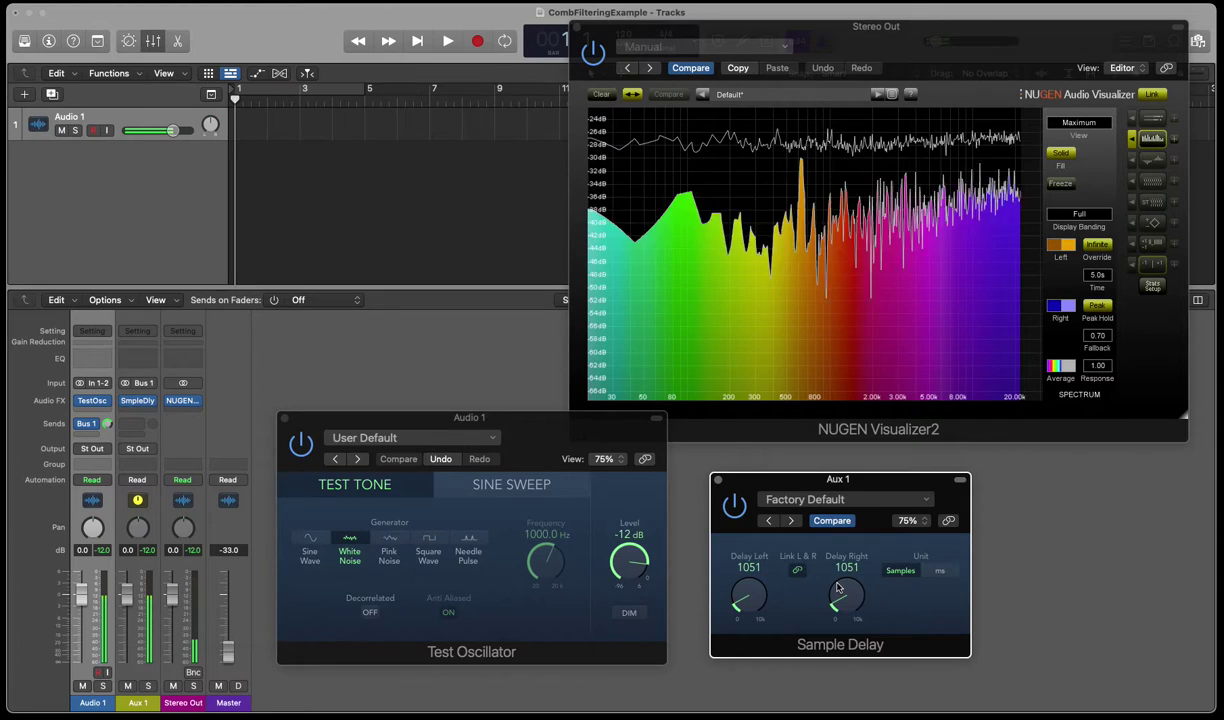
pyautogui.scroll(-3, 838, 589)
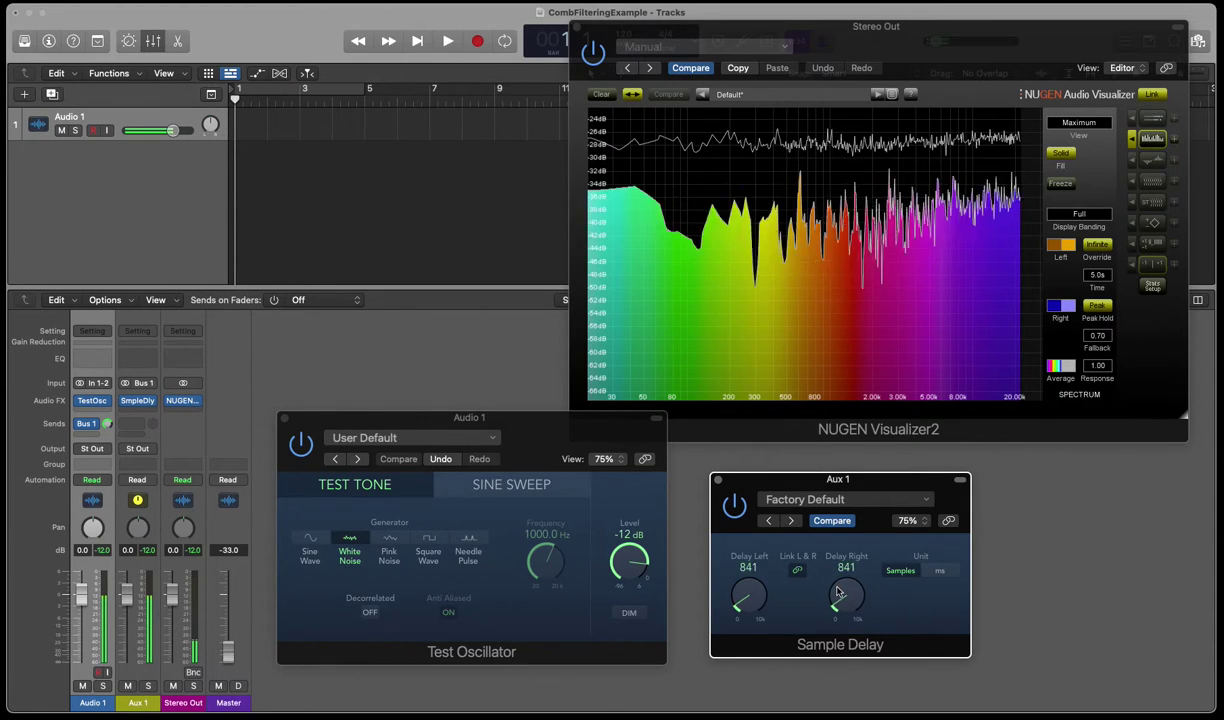
pyautogui.scroll(-10, 838, 596)
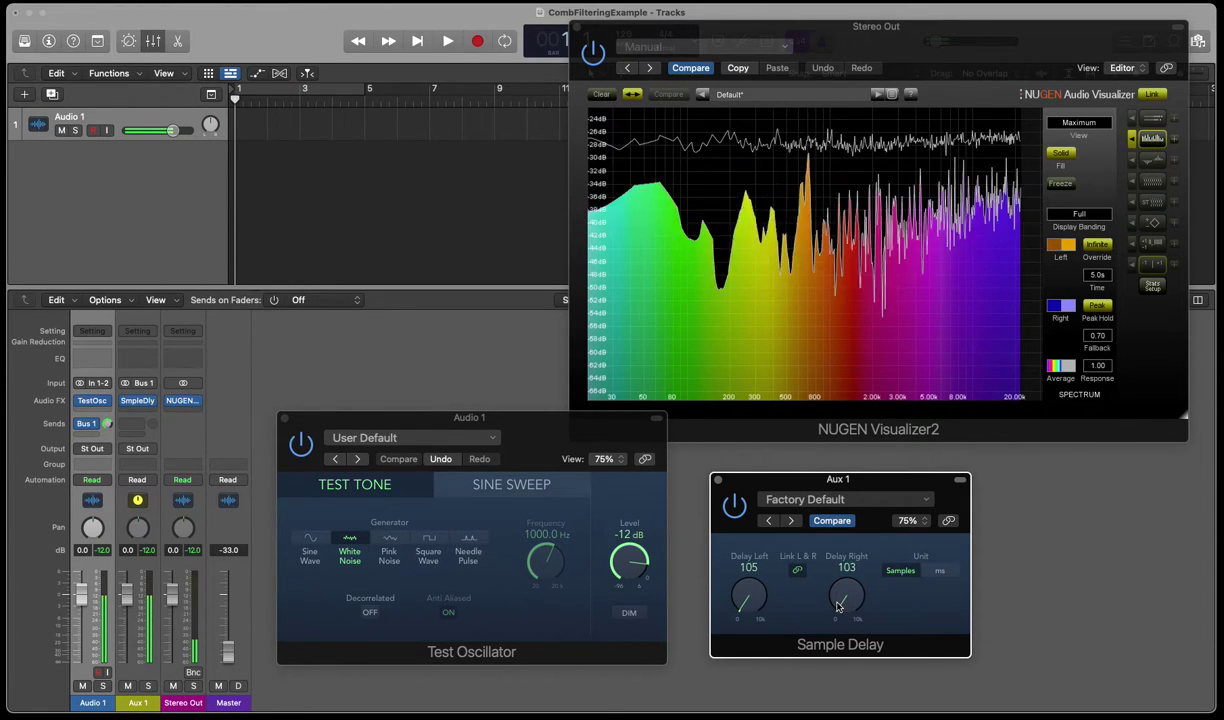
pyautogui.scroll(-5, 838, 606)
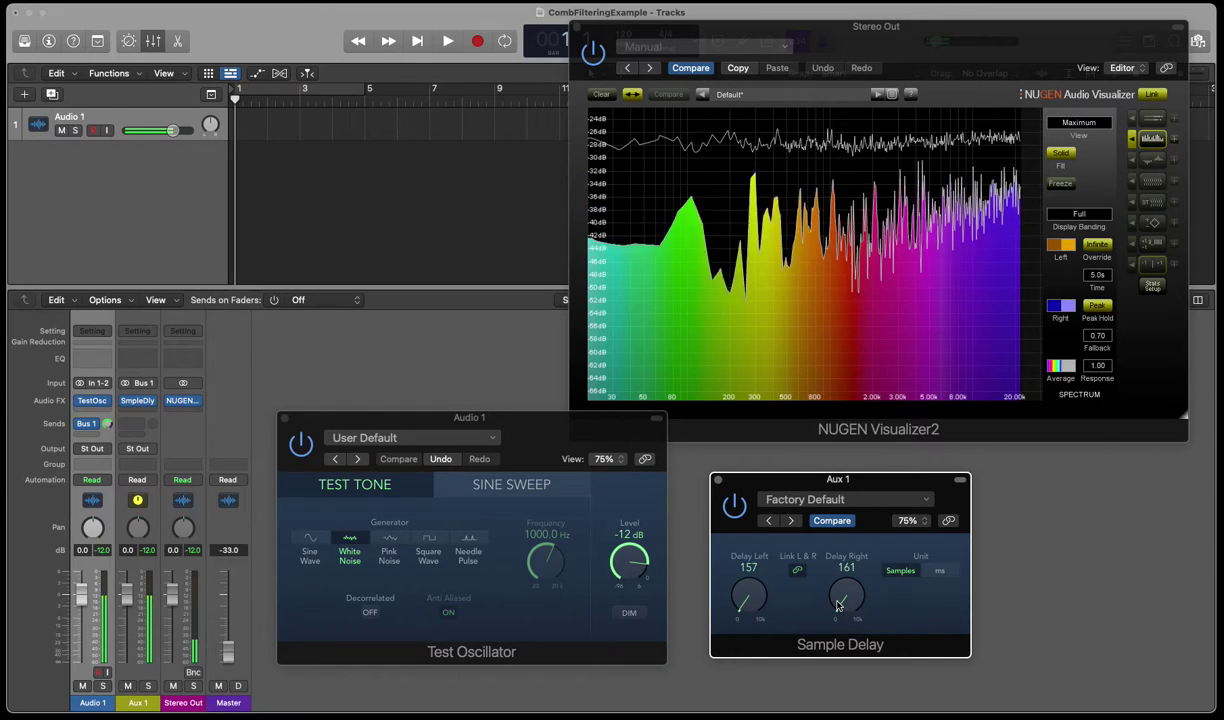
pyautogui.scroll(-5, 838, 605)
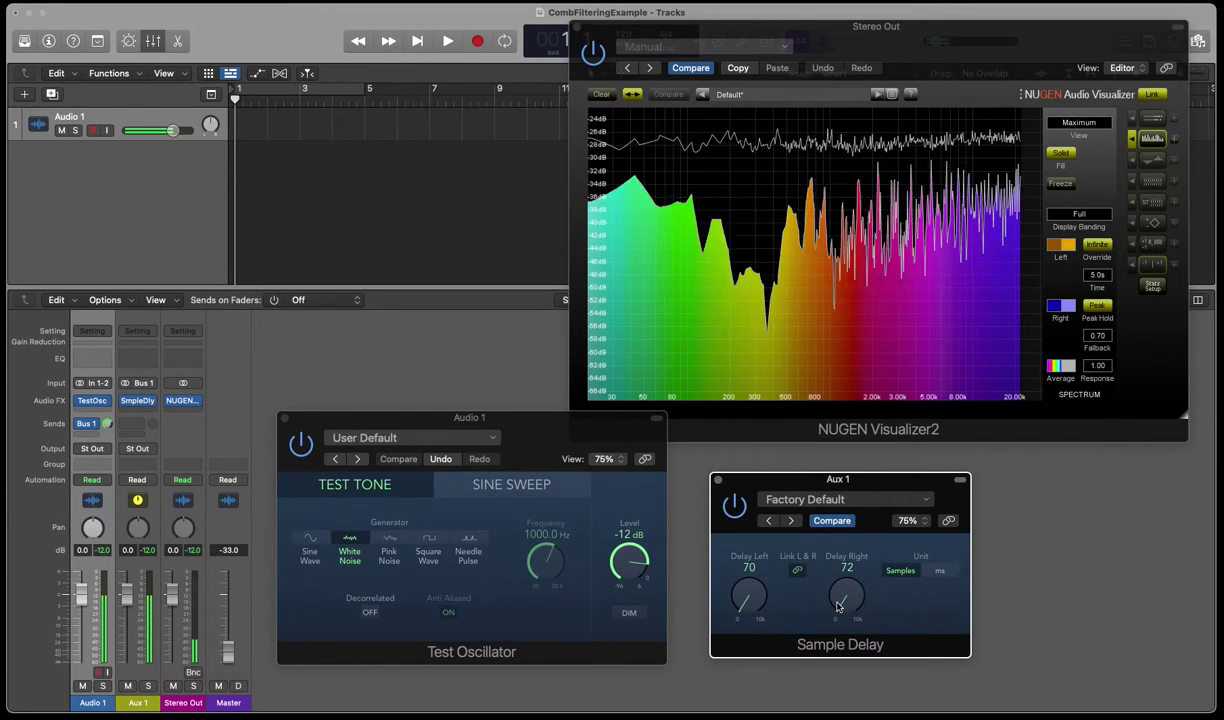
pyautogui.scroll(-6, 838, 606)
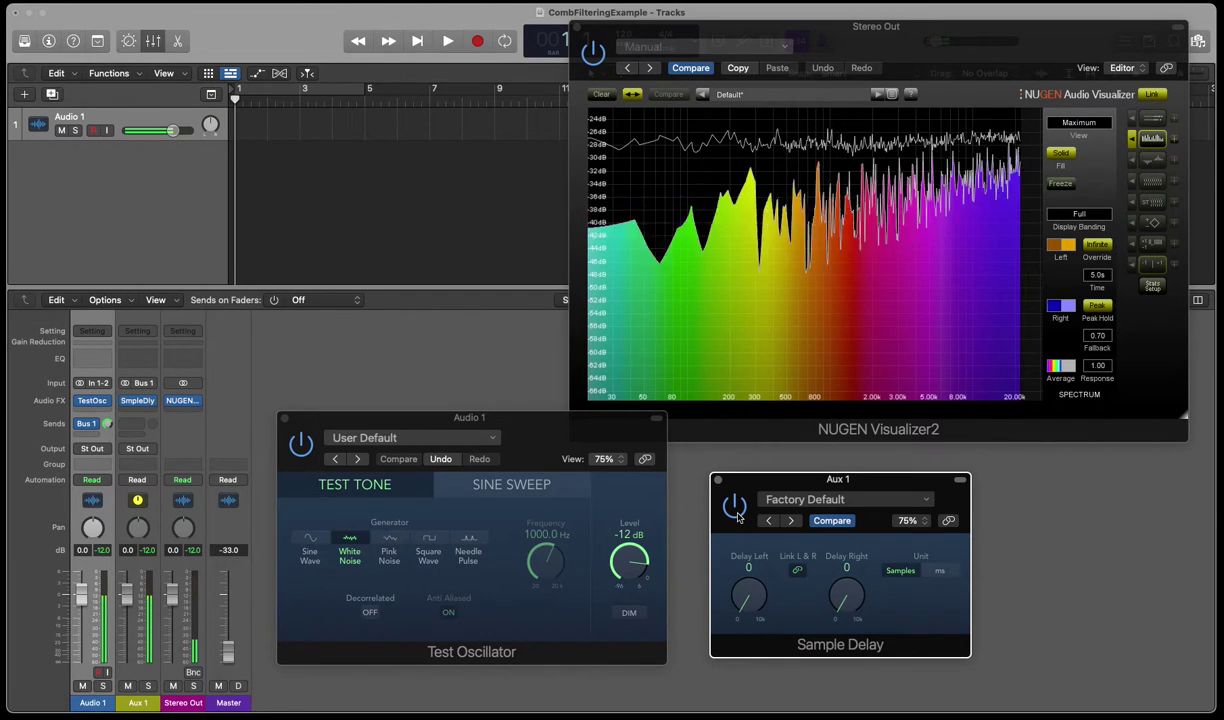
# Bypass the Test Oscillator plugin so the white noise stops
pyautogui.click(659, 541)
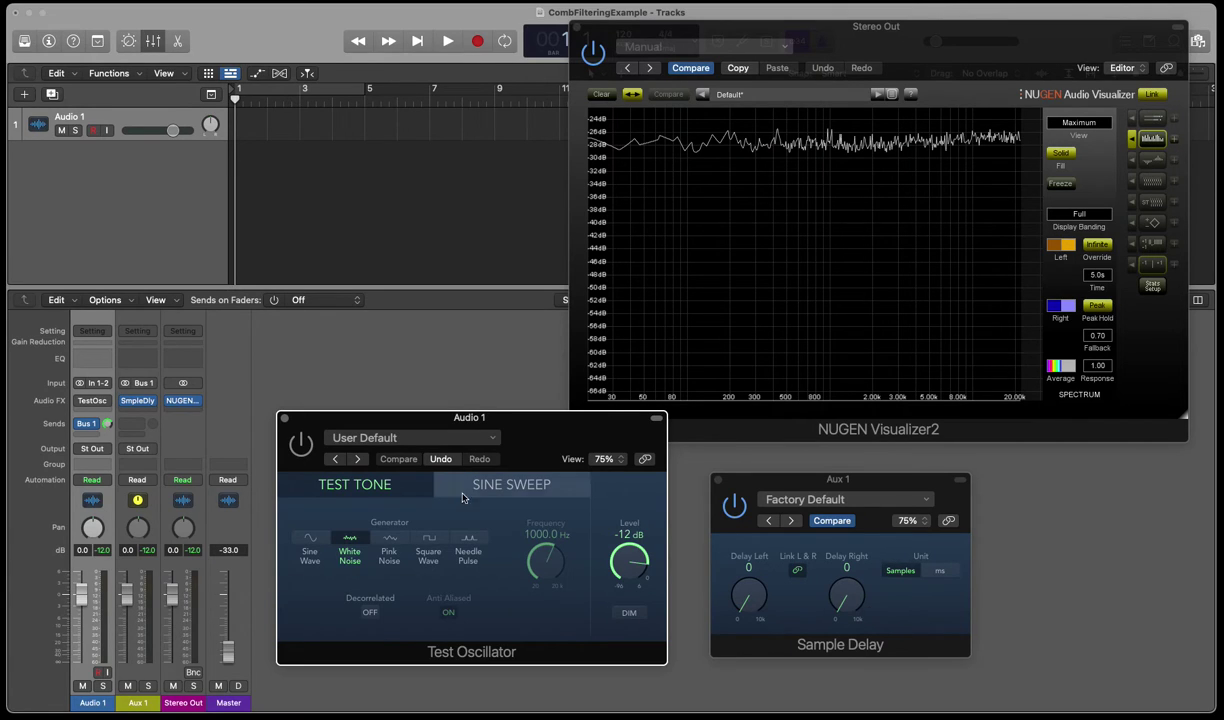
# With the oscillator running, set Sample Delay Right and Left to 5 samples, then switch the oscillator off
pyautogui.click(302, 445)
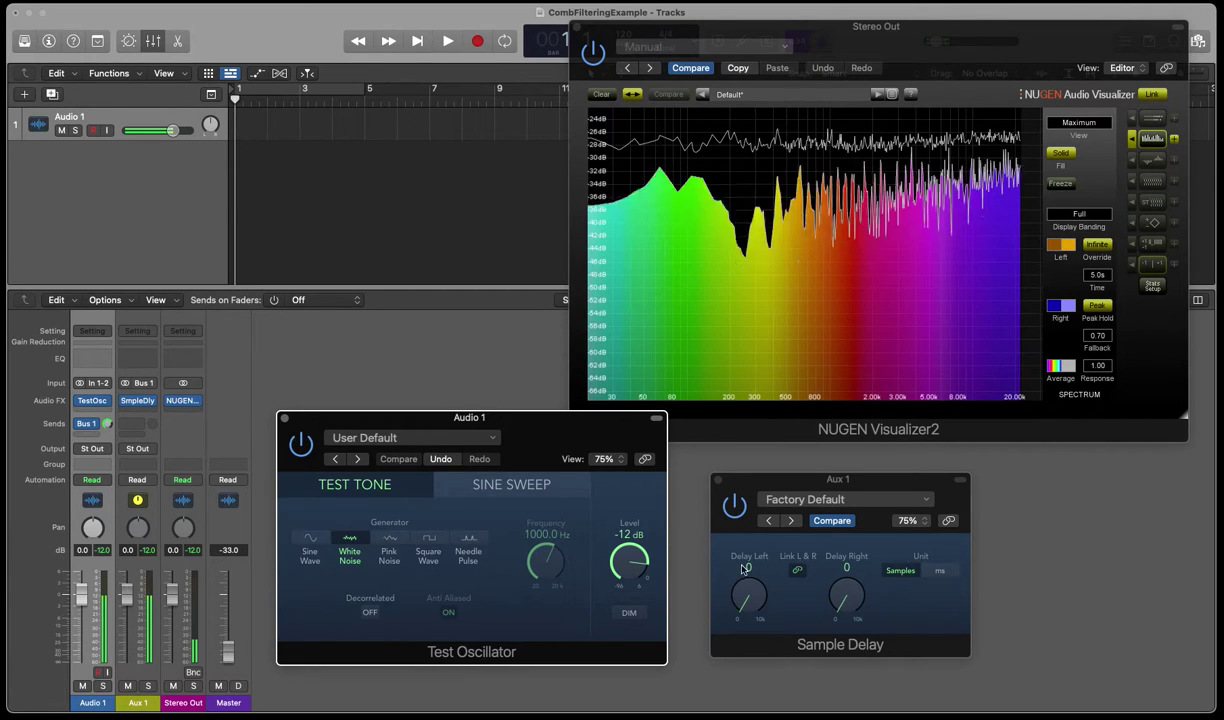
pyautogui.click(846, 568)
pyautogui.write('5')
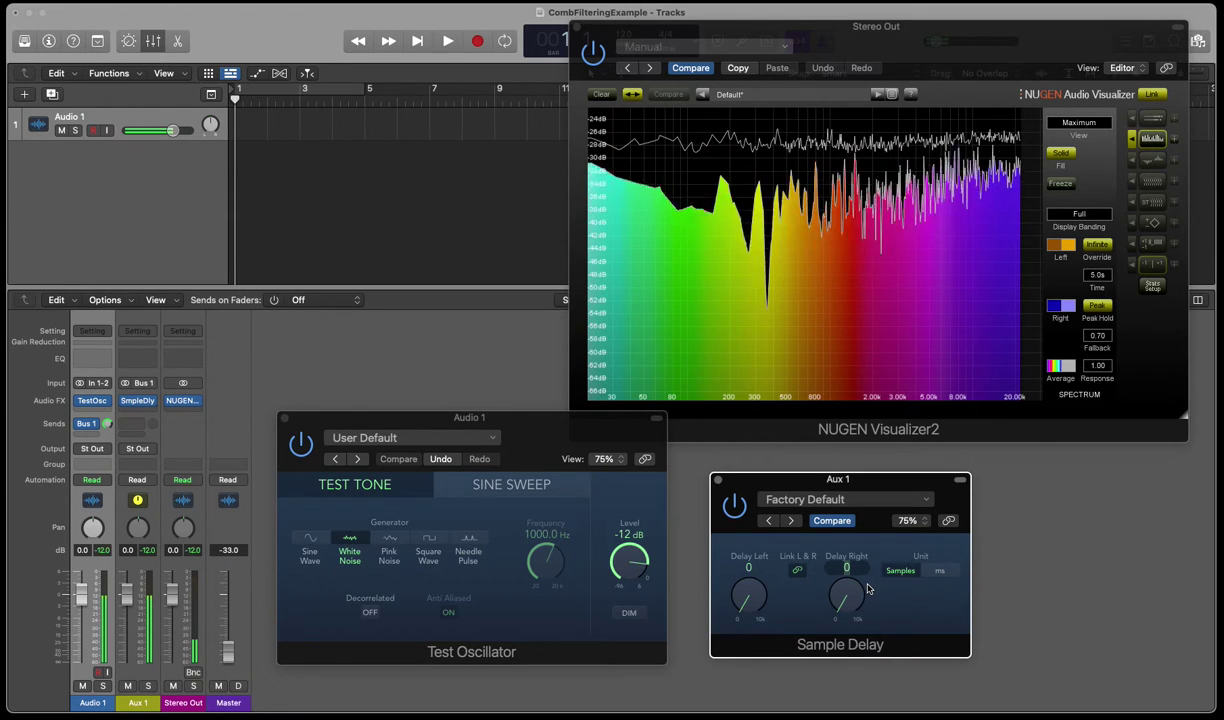
pyautogui.press('Return')
pyautogui.doubleClick(748, 567)
pyautogui.write('5')
pyautogui.press('Return')
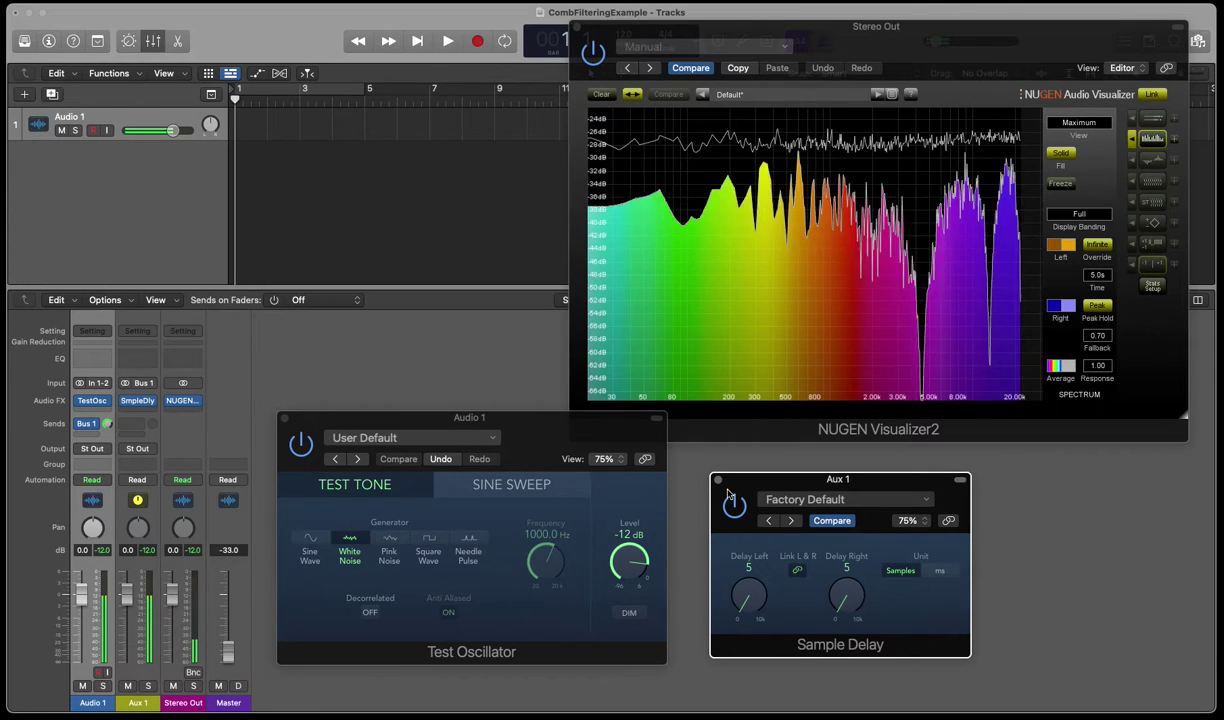
pyautogui.click(301, 445)
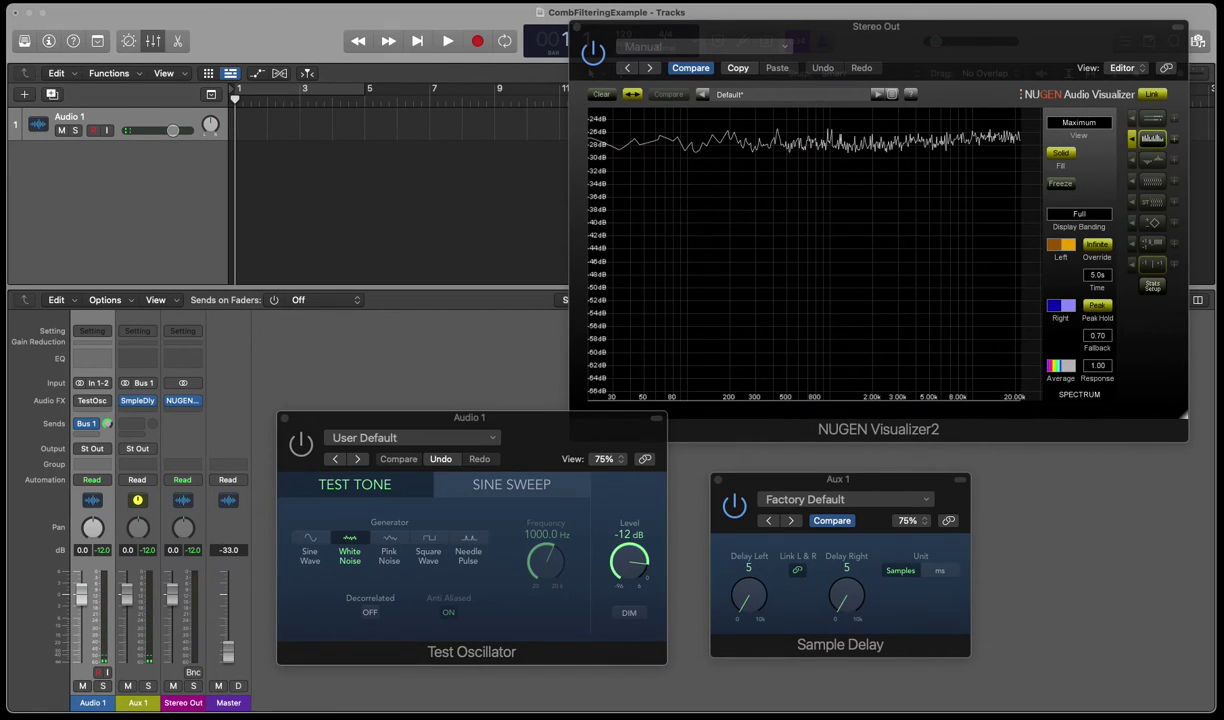
# Put SOS_InstrumentalMaster on Audio 1, converted to the 44.1 kHz project rate, and reset Sample Delay to 0
pyautogui.moveTo(1000, 495); pyautogui.dragTo(238, 127)
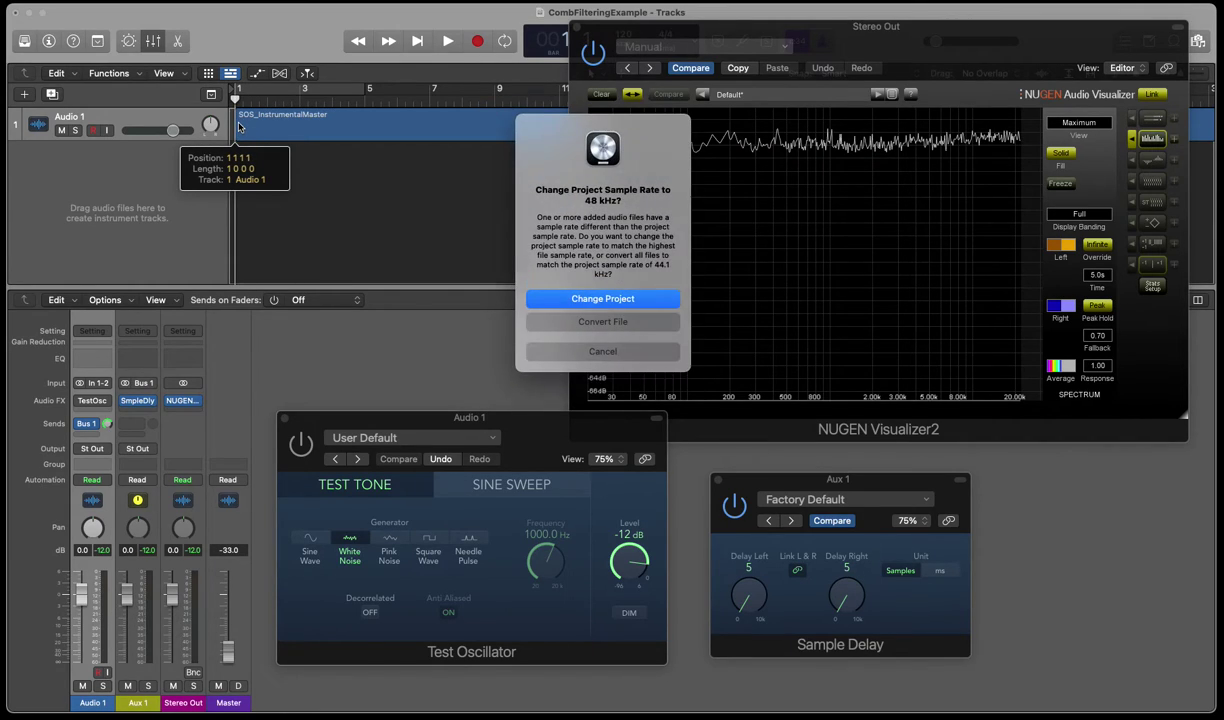
pyautogui.click(613, 322)
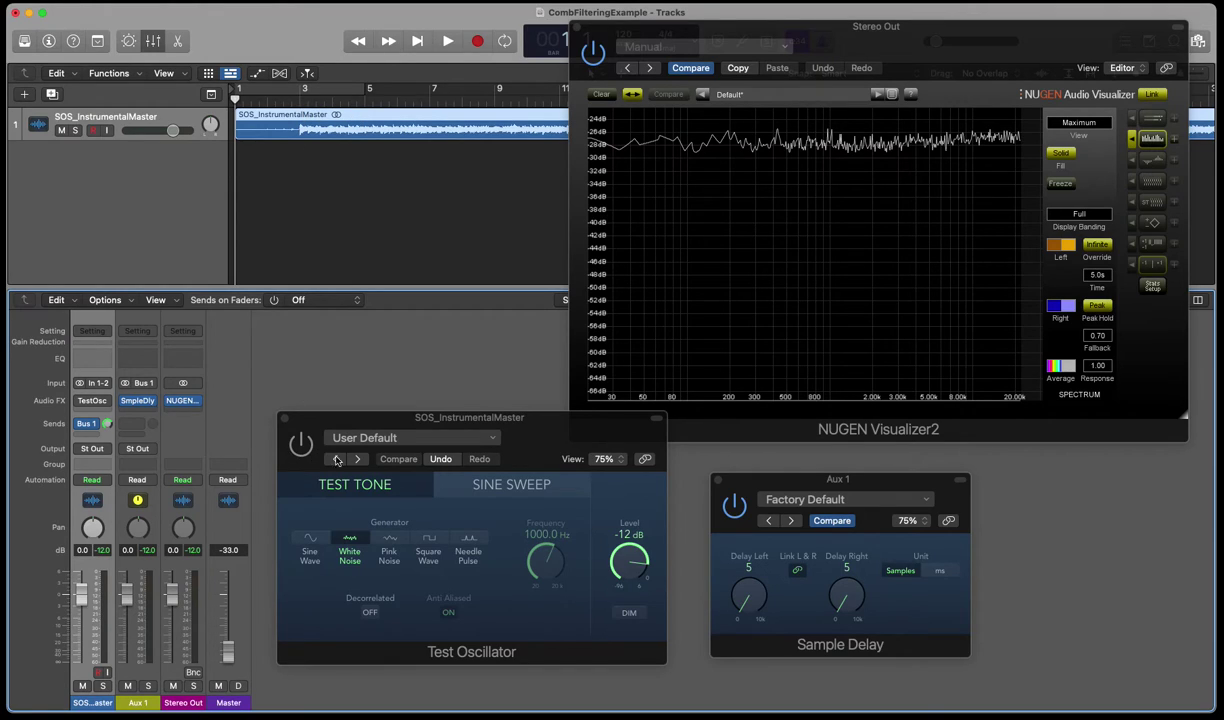
pyautogui.moveTo(753, 600); pyautogui.dragTo(759, 631)
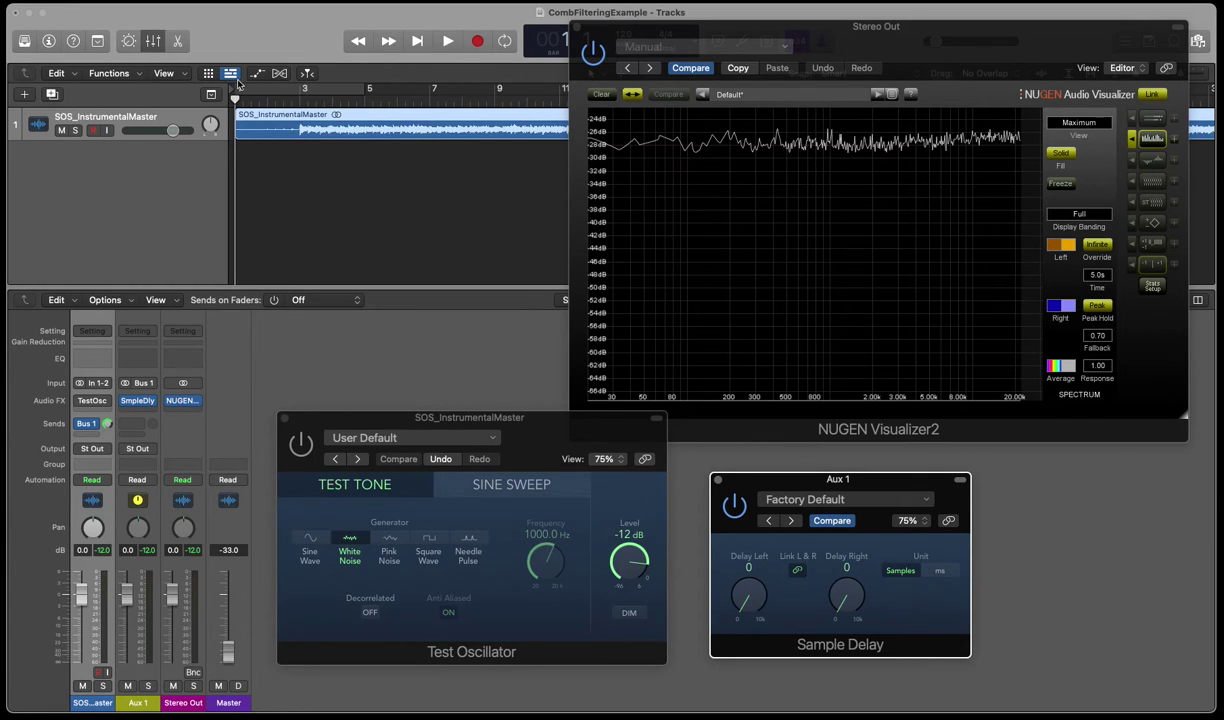
# Play SOS_InstrumentalMaster from bar 3 and raise the Master fader to -3.9 dB
pyautogui.press('space')
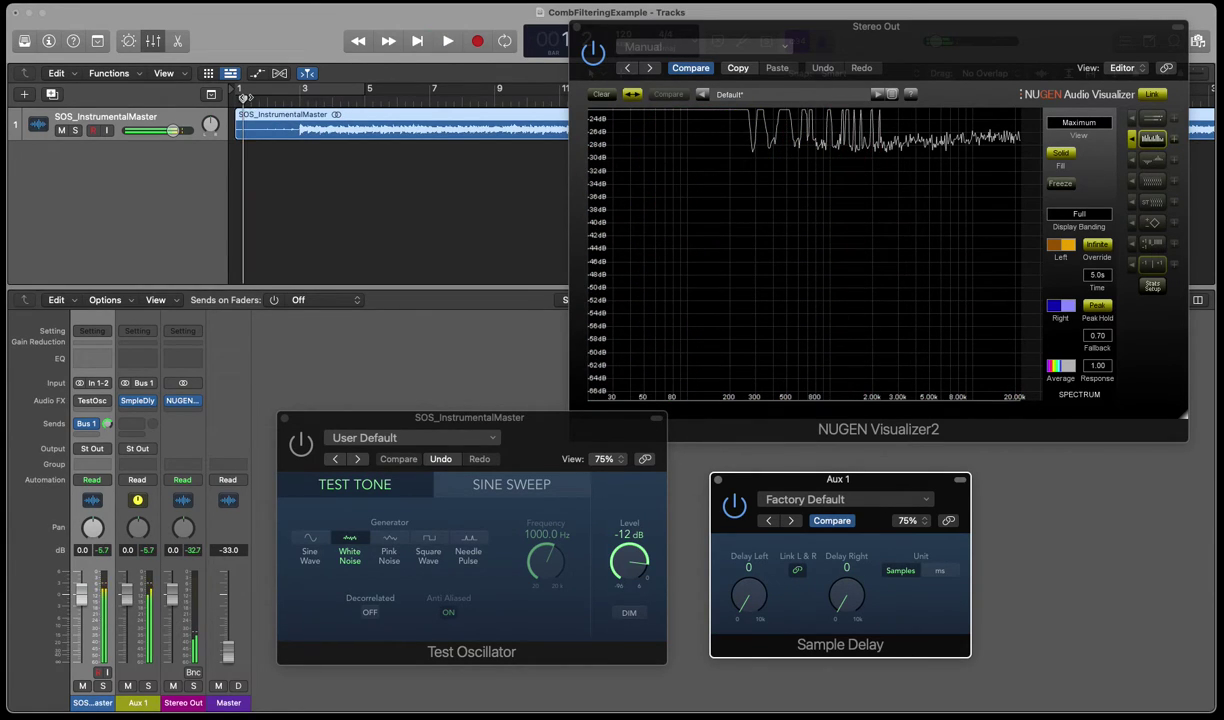
pyautogui.press('space')
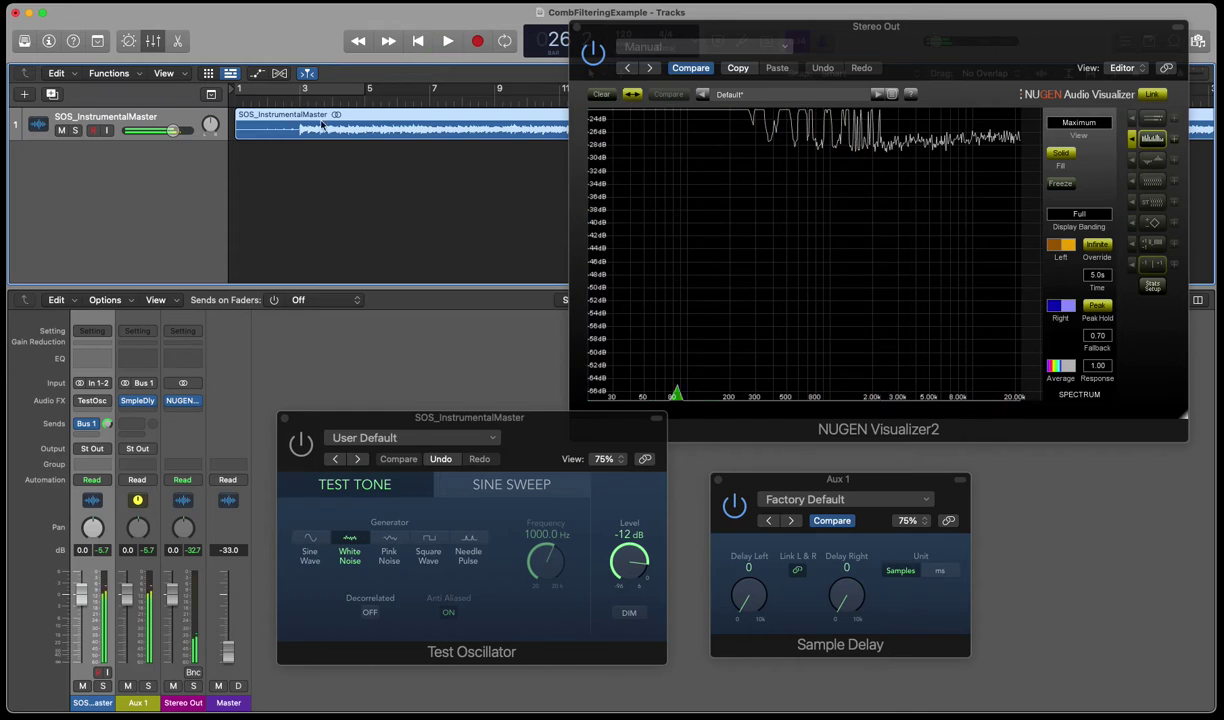
pyautogui.click(298, 99)
pyautogui.press('space')
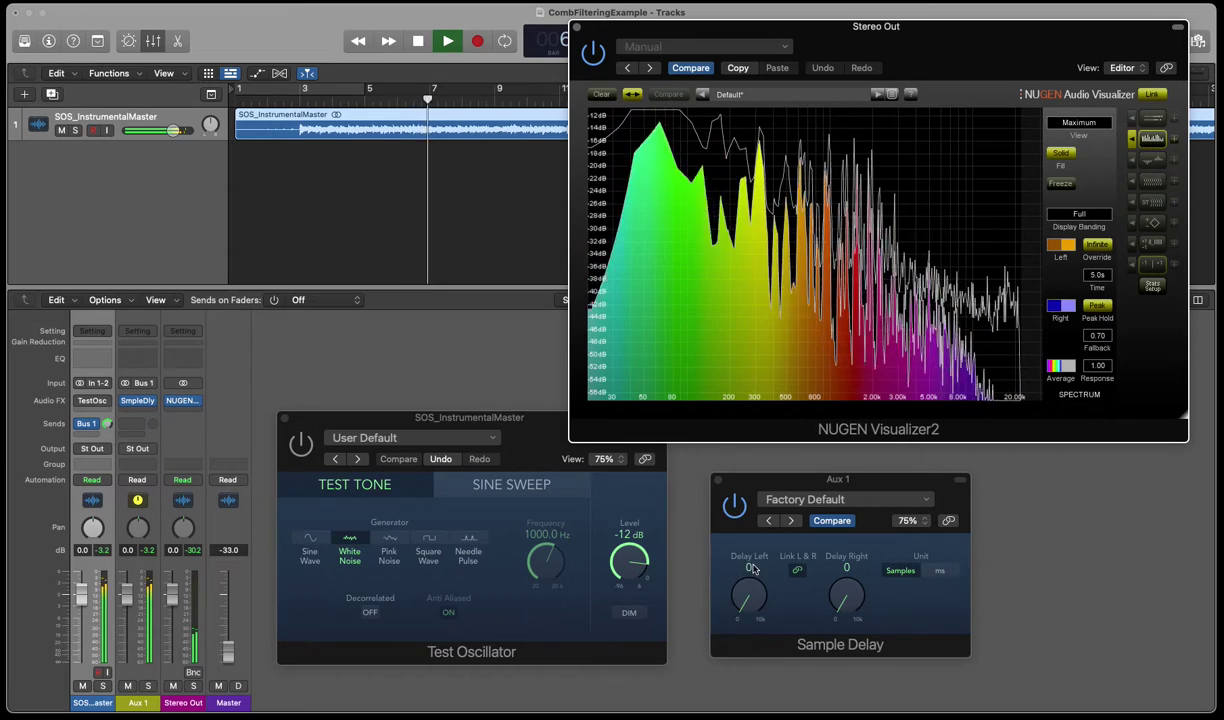
pyautogui.moveTo(229, 655); pyautogui.dragTo(229, 614)
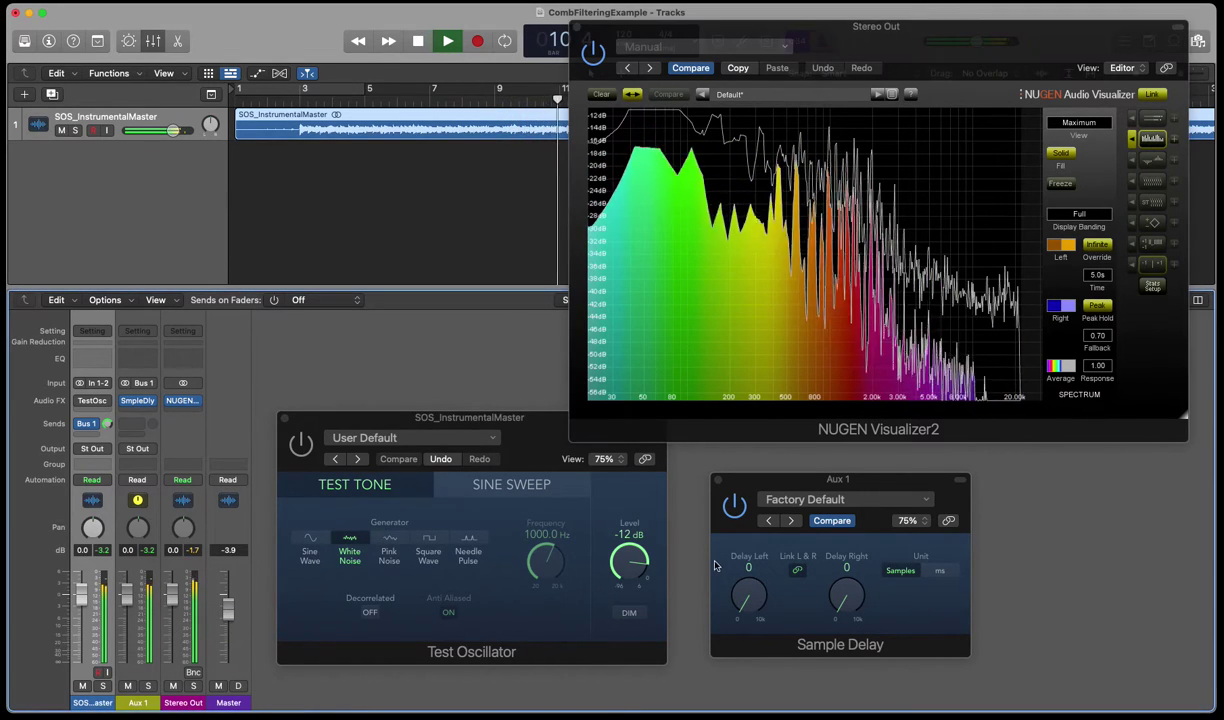
# Set the Sample Delay to 1 sample, then 2 samples, on both channels
pyautogui.doubleClick(748, 567)
pyautogui.write('20')
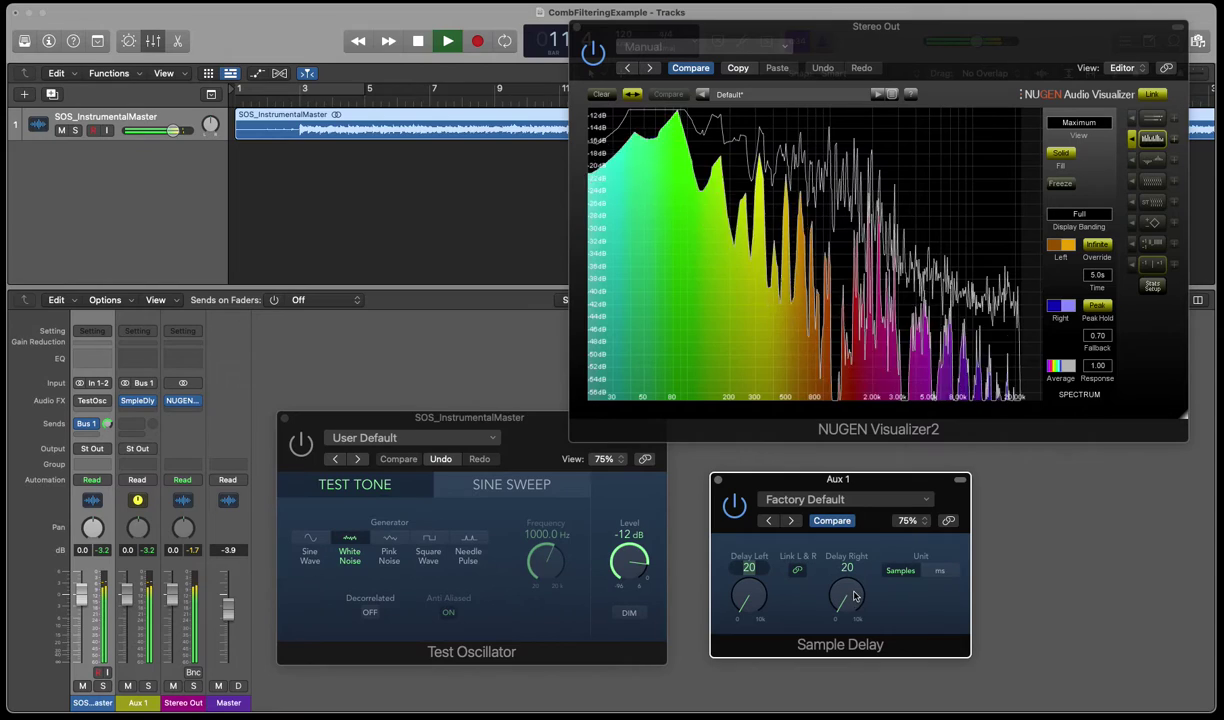
pyautogui.press('Return')
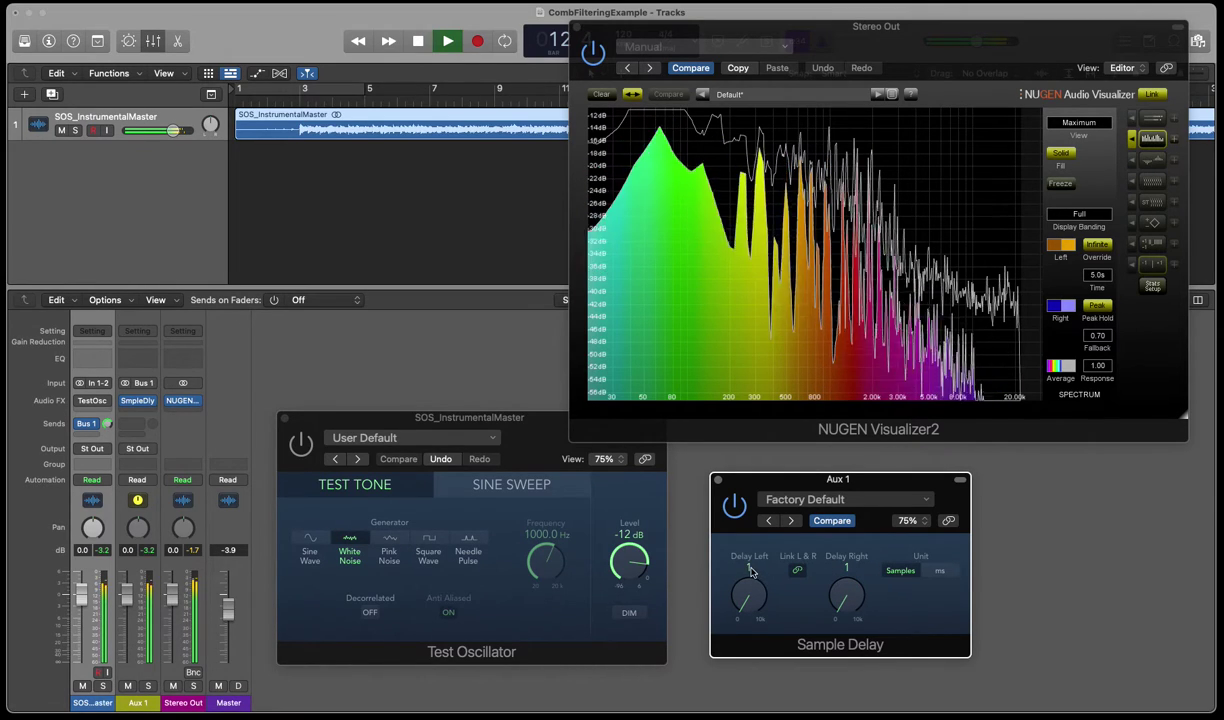
pyautogui.doubleClick(748, 567)
pyautogui.write('2')
pyautogui.press('Return')
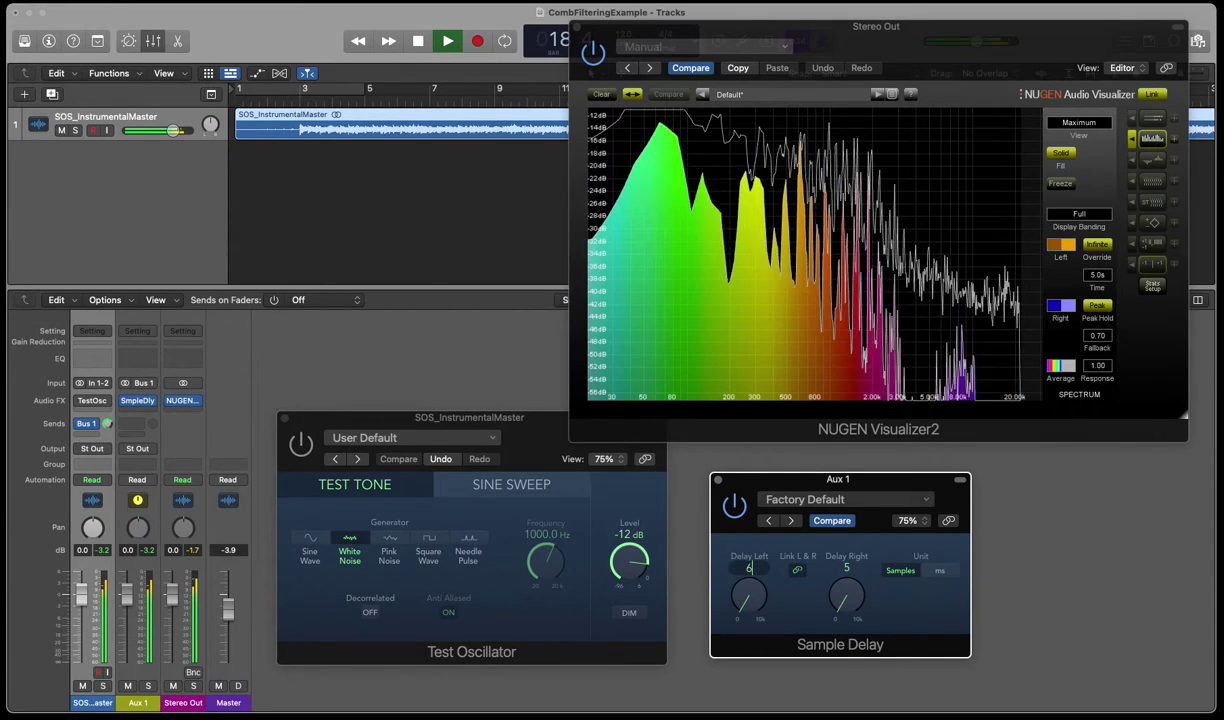
# Step the delay through 7, 8 and 9 up to 10 samples on both channels
pyautogui.doubleClick(748, 569)
pyautogui.write('7')
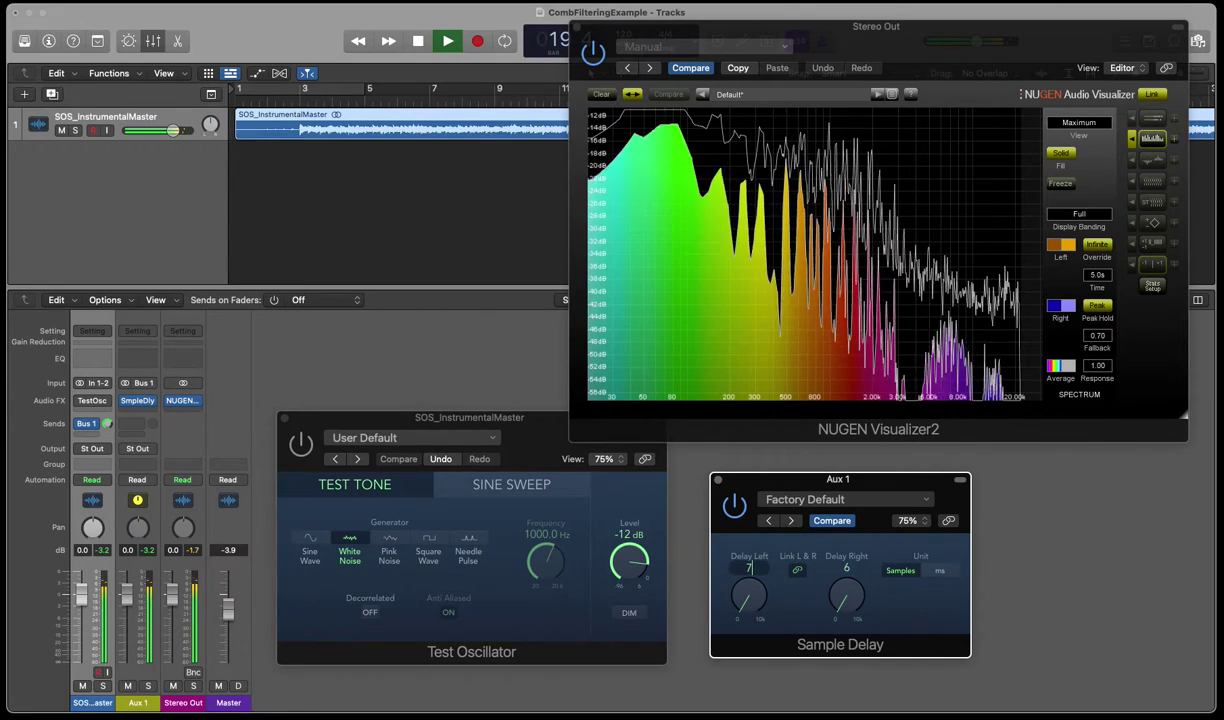
pyautogui.doubleClick(750, 569)
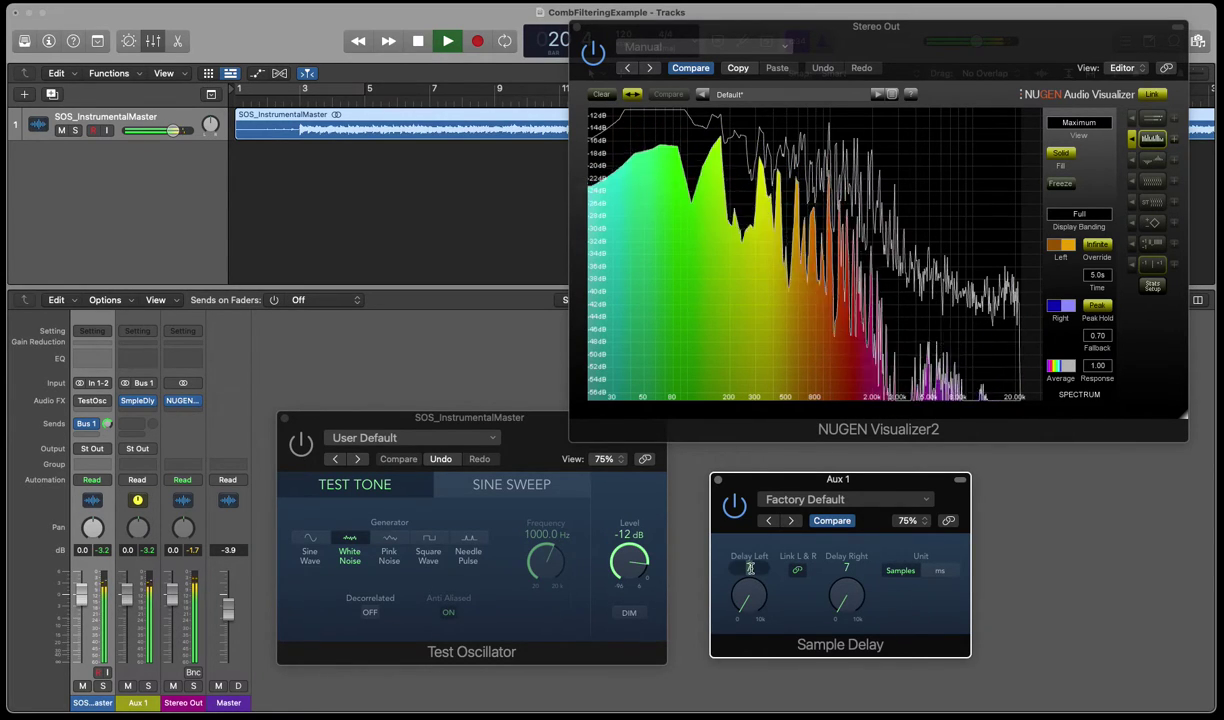
pyautogui.write('8')
pyautogui.press('Return')
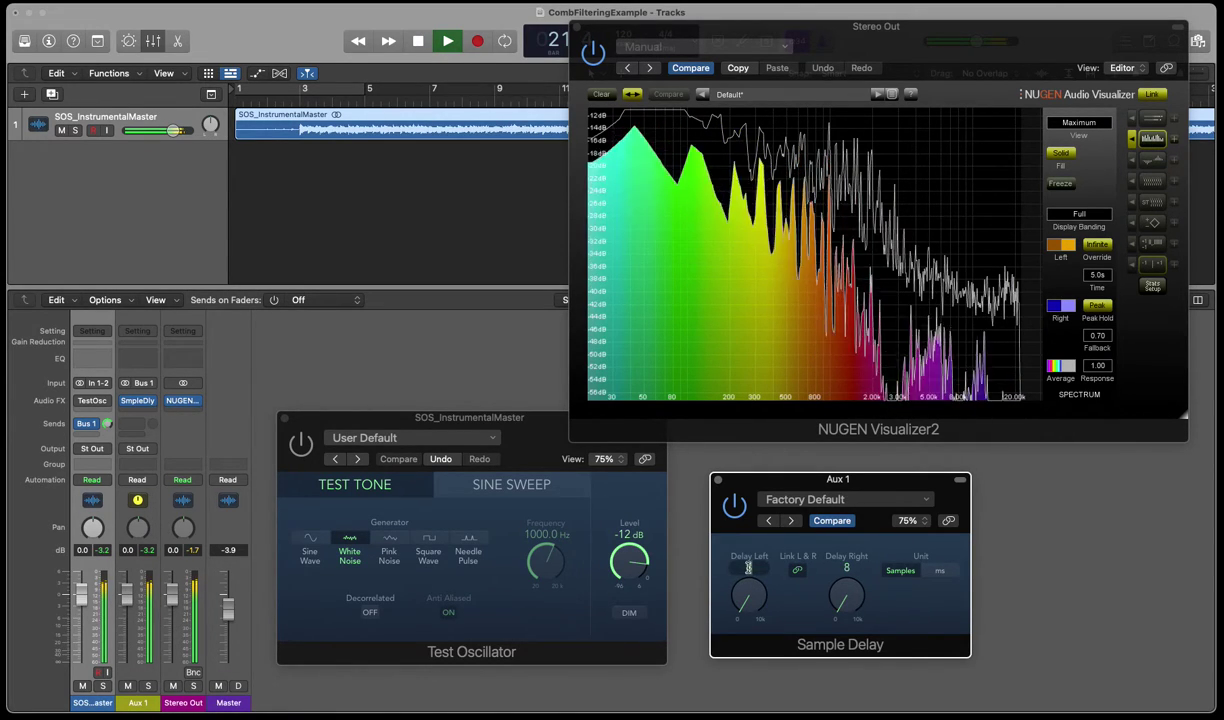
pyautogui.press('Return')
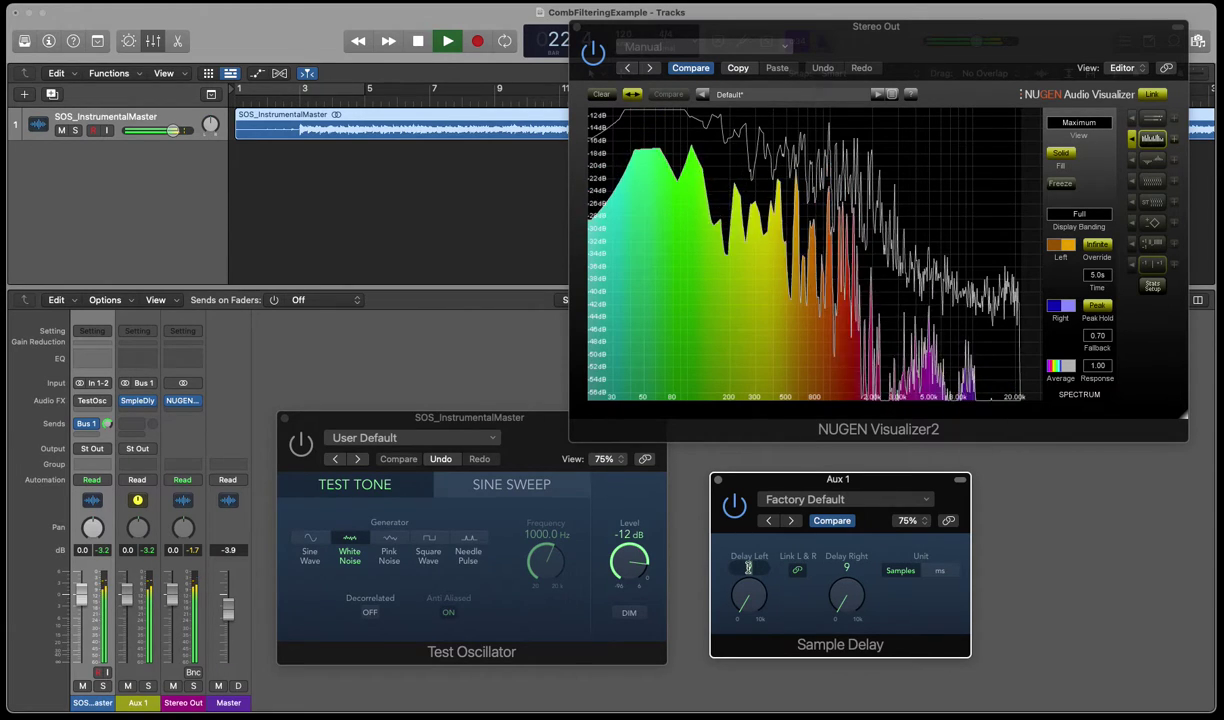
pyautogui.write('10')
pyautogui.press('Return')
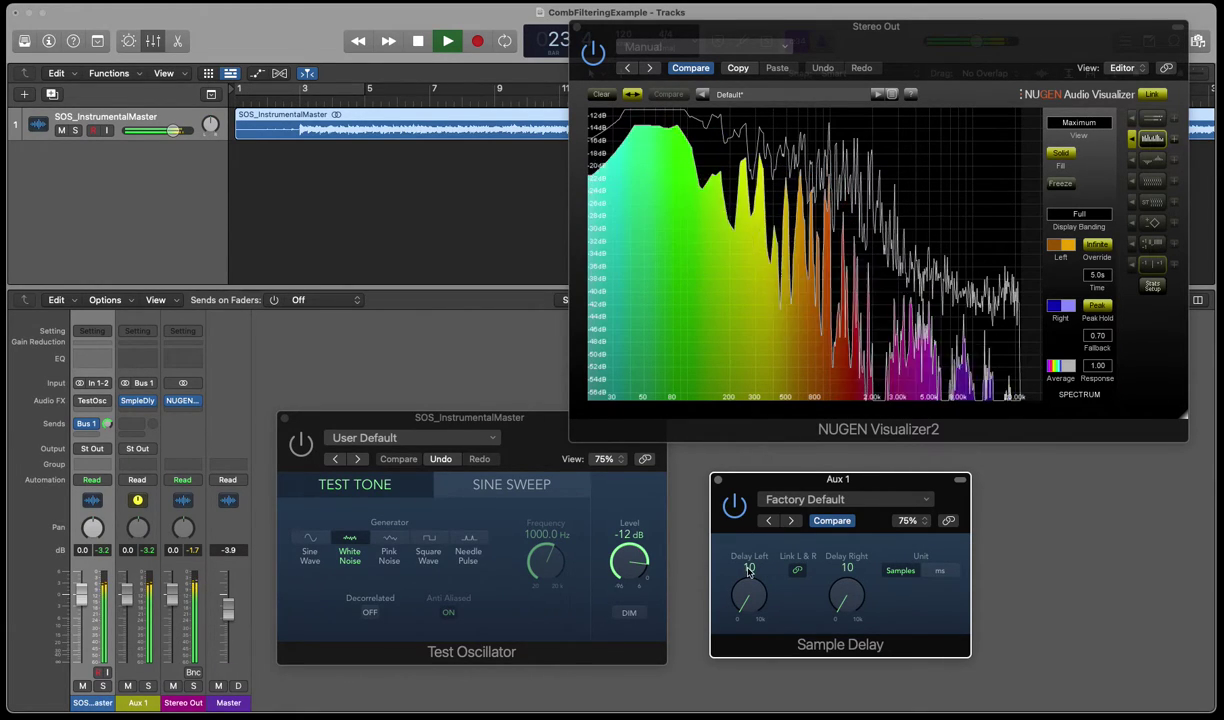
# Bypass Sample Delay and restart playback from bar 3
pyautogui.click(734, 508)
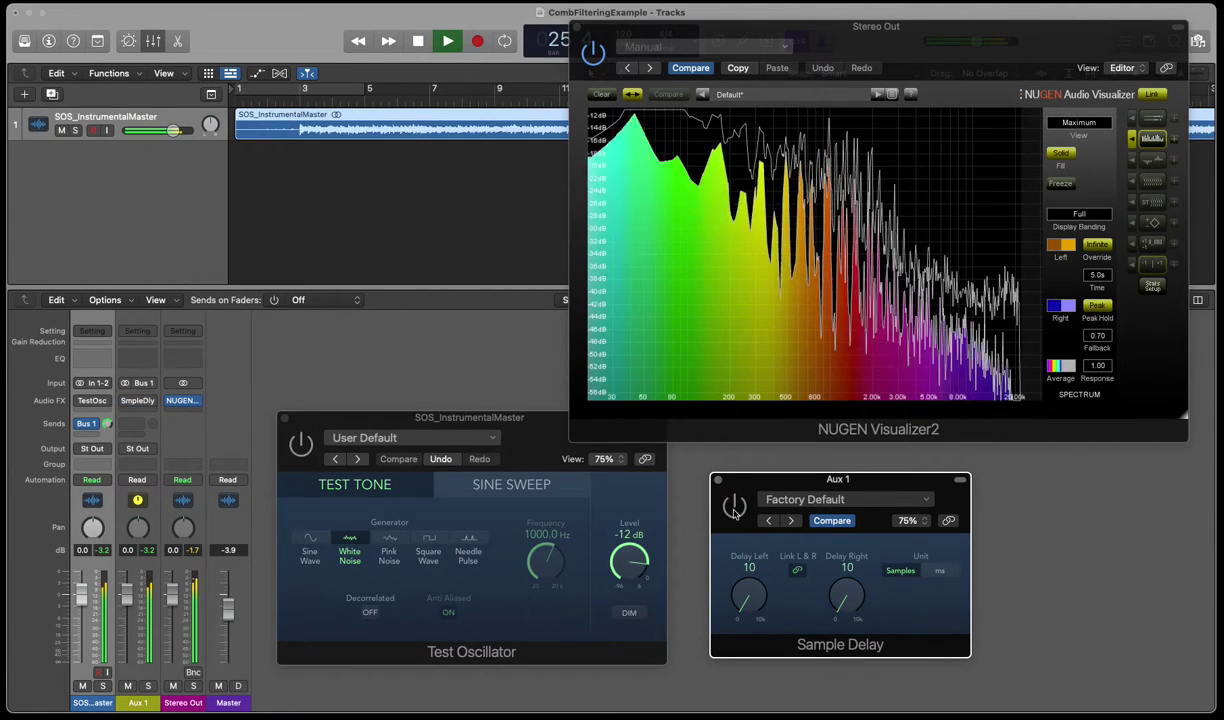
pyautogui.press('space')
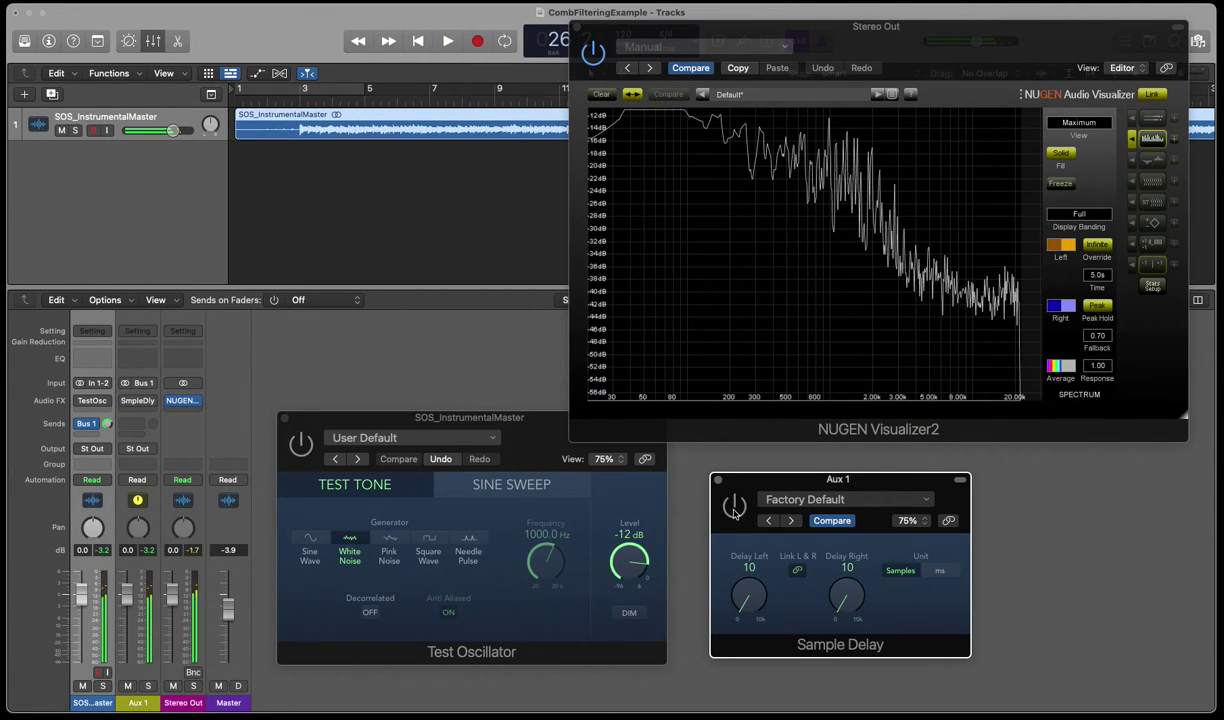
pyautogui.click(304, 94)
pyautogui.press('space')
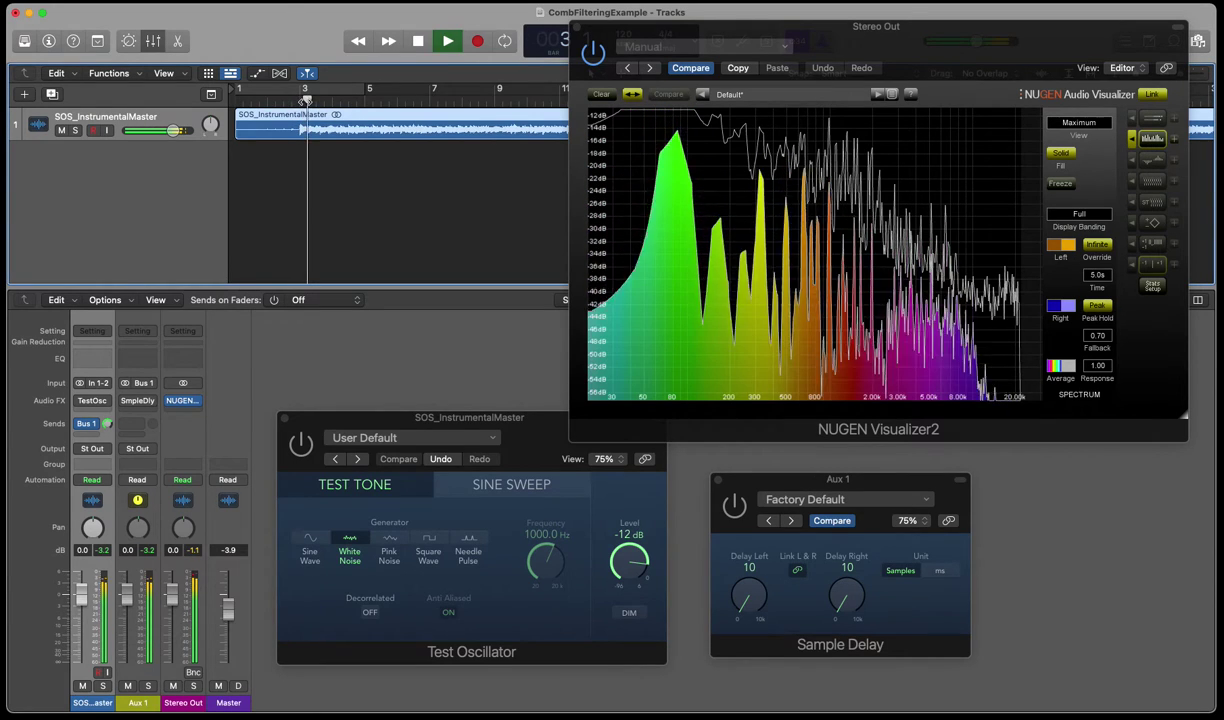
# Toggle Sample Delay on and off to compare, leave it bypassed, and pull Master down to -∞
pyautogui.click(735, 515)
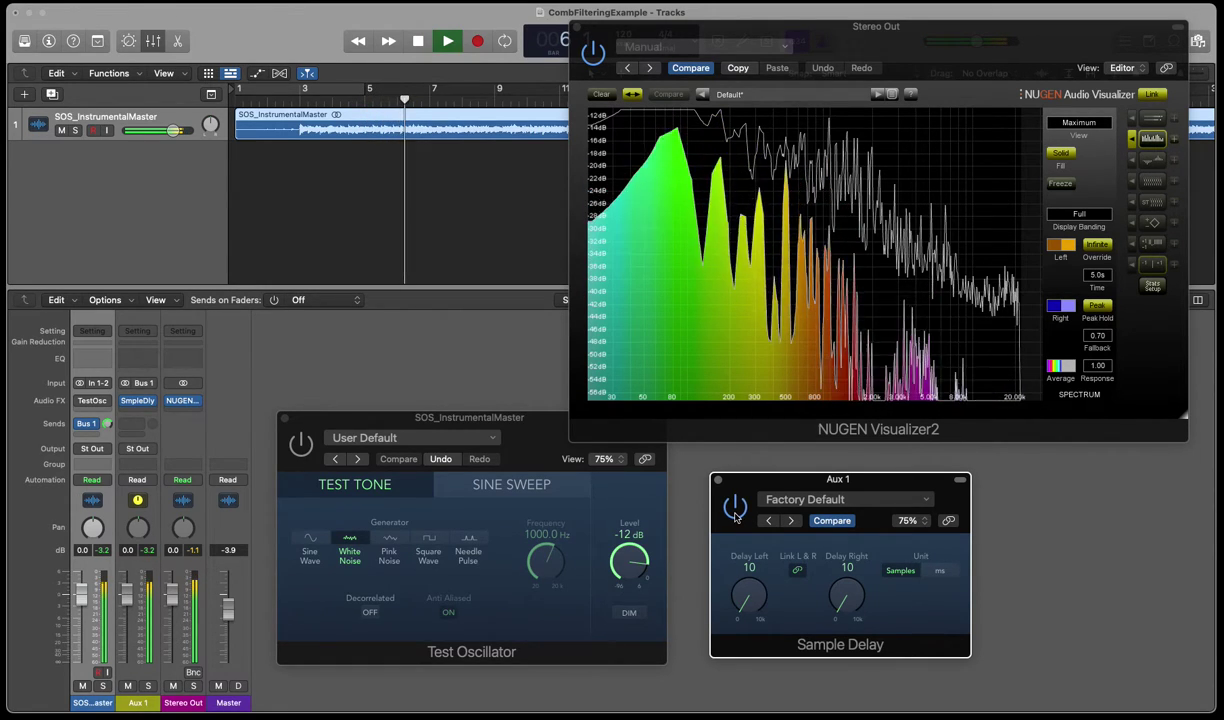
pyautogui.click(735, 508)
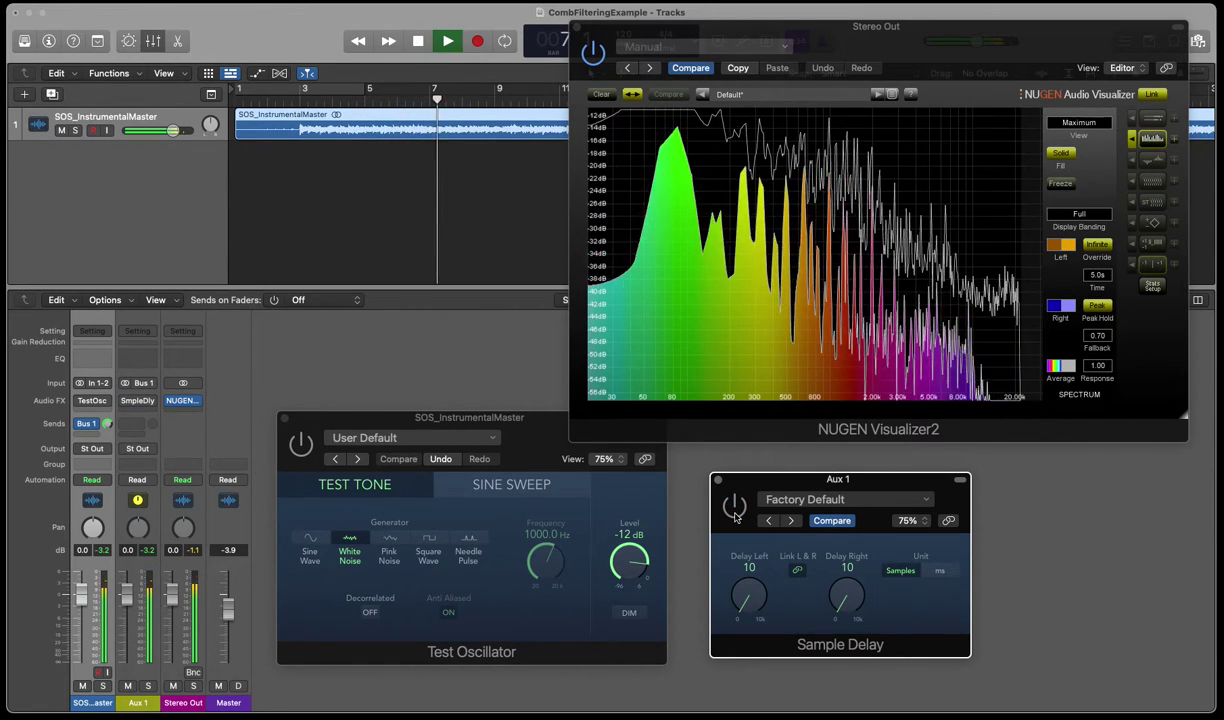
pyautogui.click(735, 508)
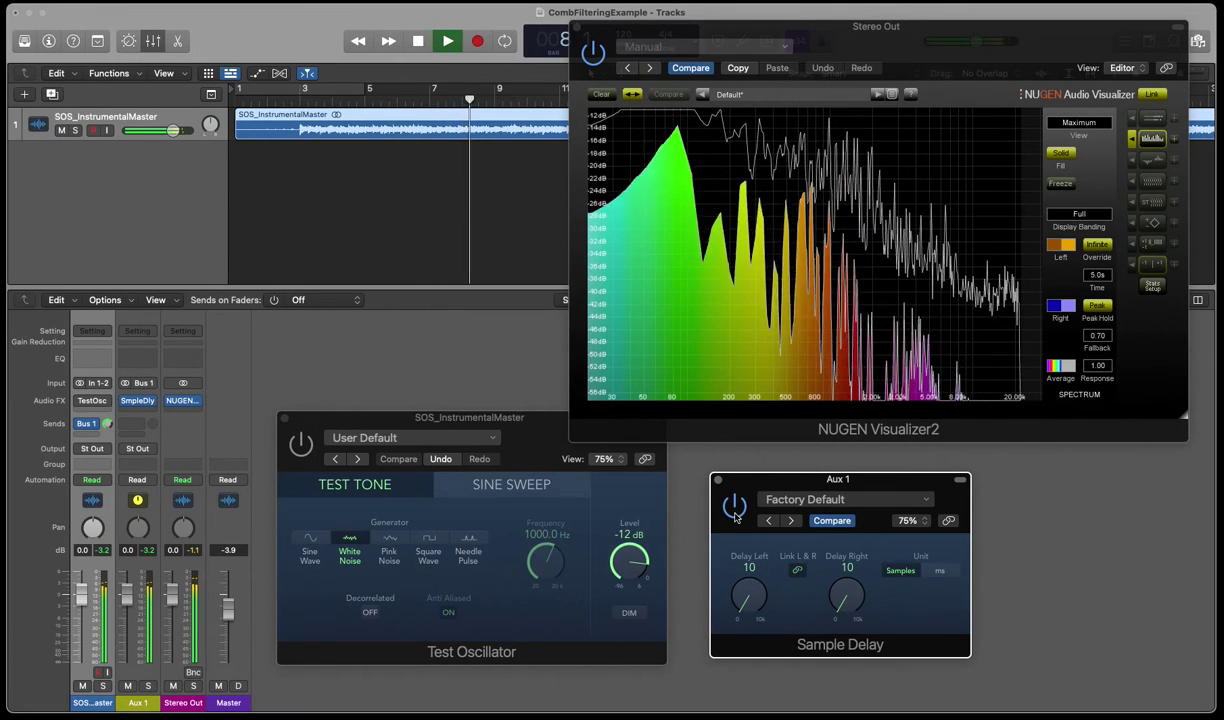
pyautogui.click(735, 508)
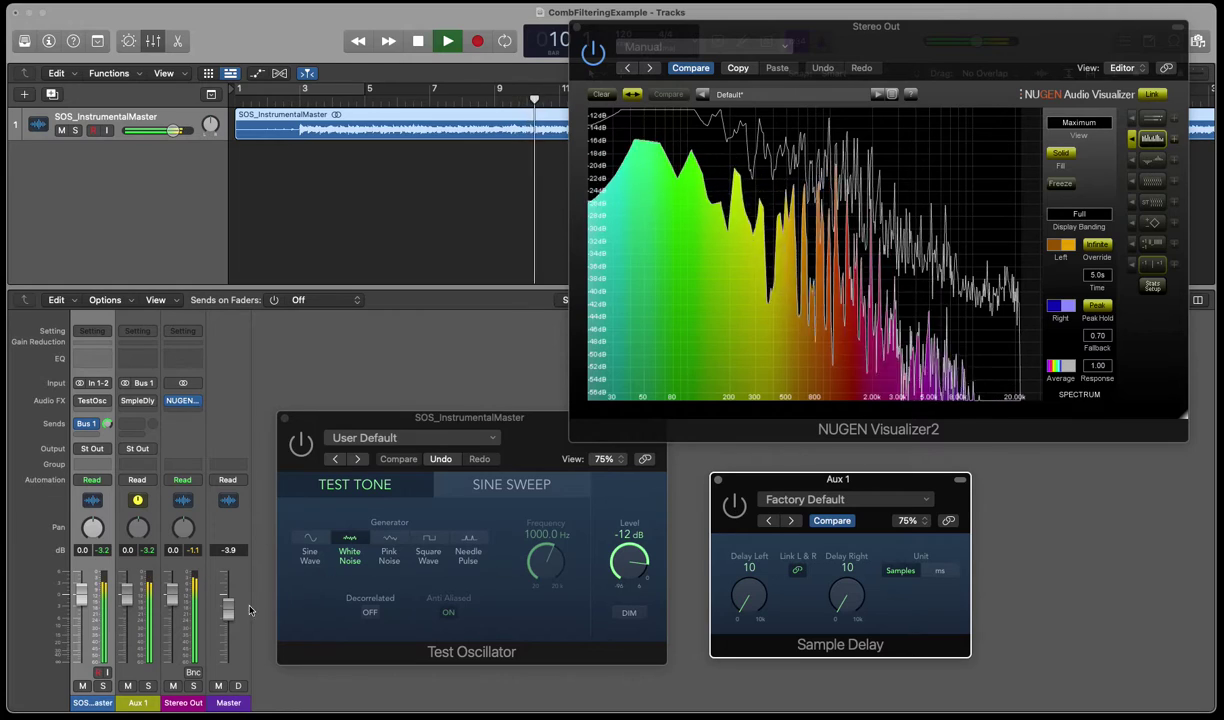
pyautogui.moveTo(228, 607); pyautogui.dragTo(235, 710)
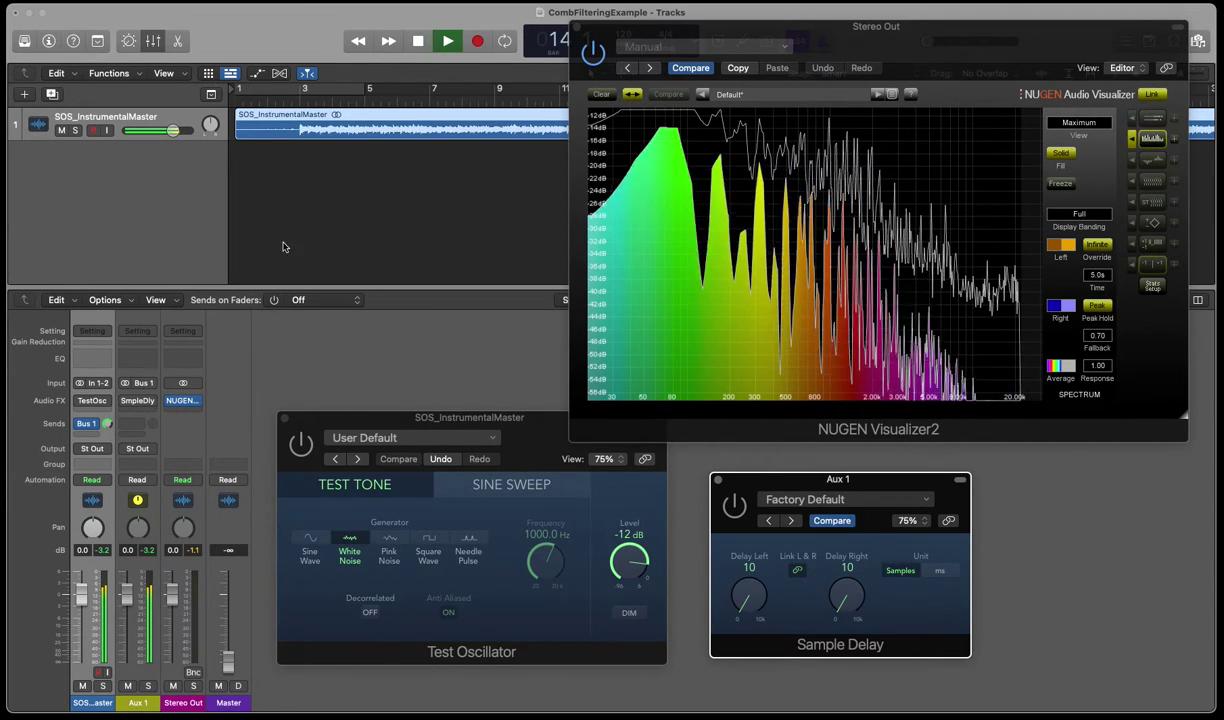
# Stop playback and re-enable the SmpleDly slot on the aux
pyautogui.click(296, 98)
pyautogui.press('space')
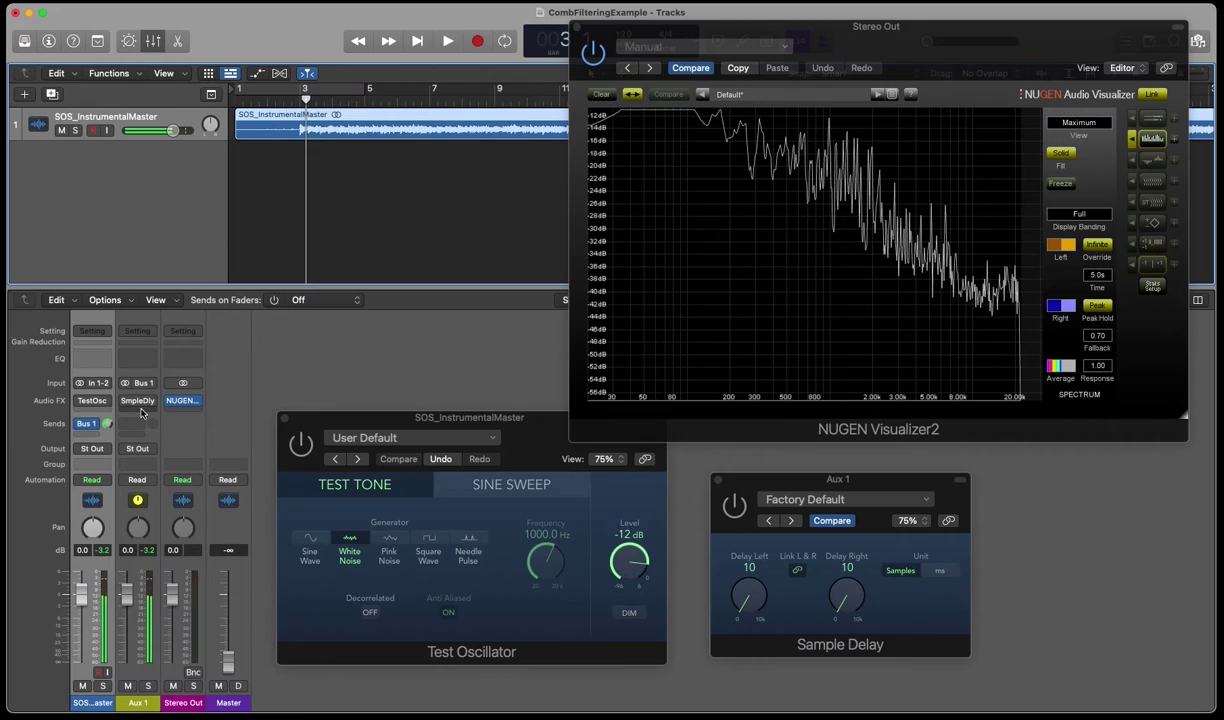
pyautogui.click(127, 402)
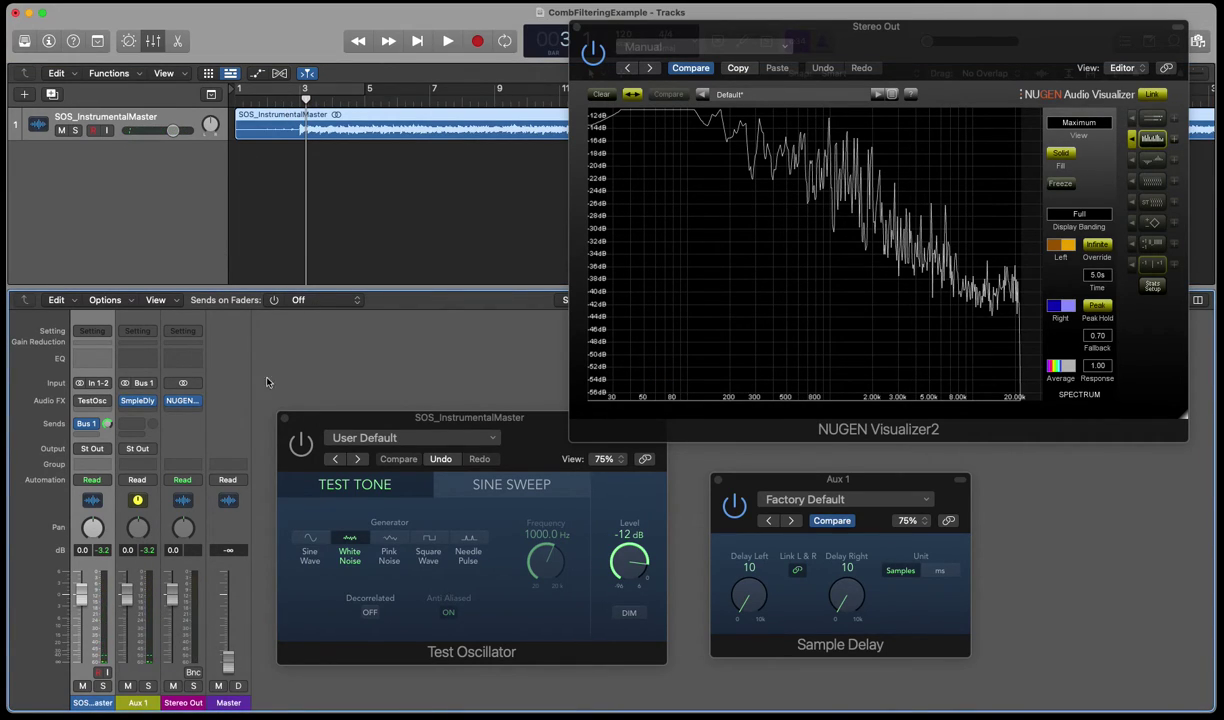
# With the Test Oscillator up, rescale Visualizer2's dB range and set both delays to 20 samples
pyautogui.click(298, 430)
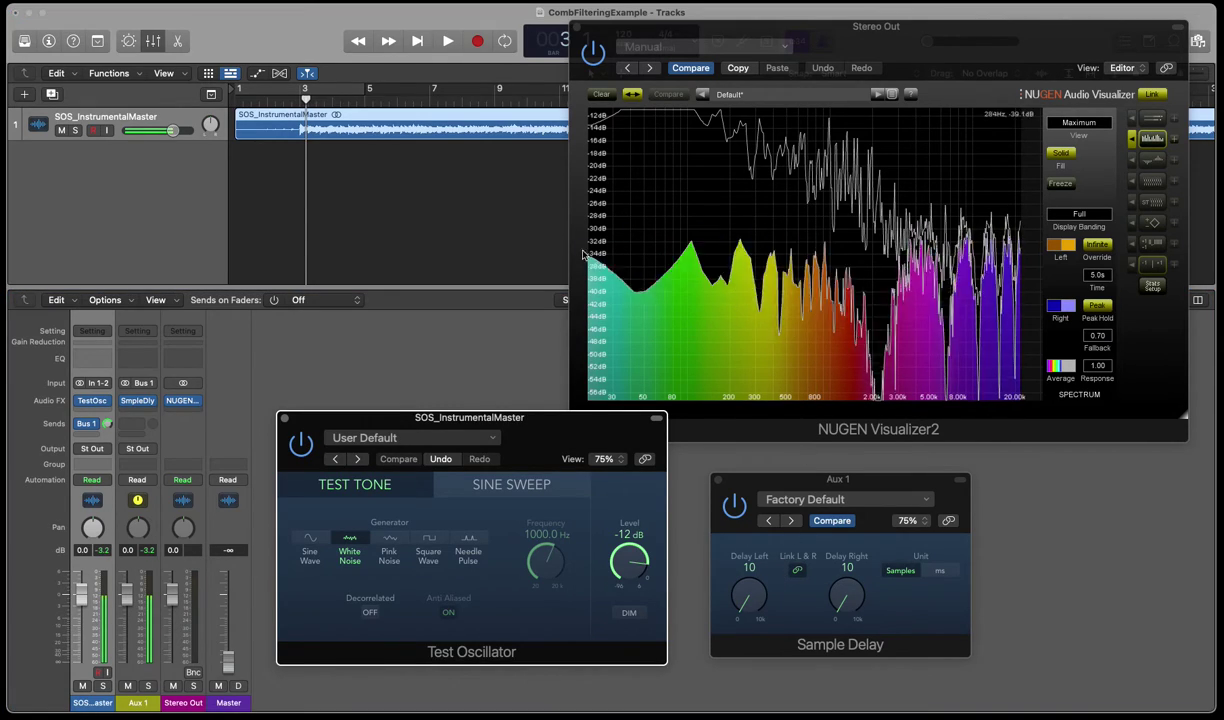
pyautogui.moveTo(584, 254); pyautogui.dragTo(605, 205)
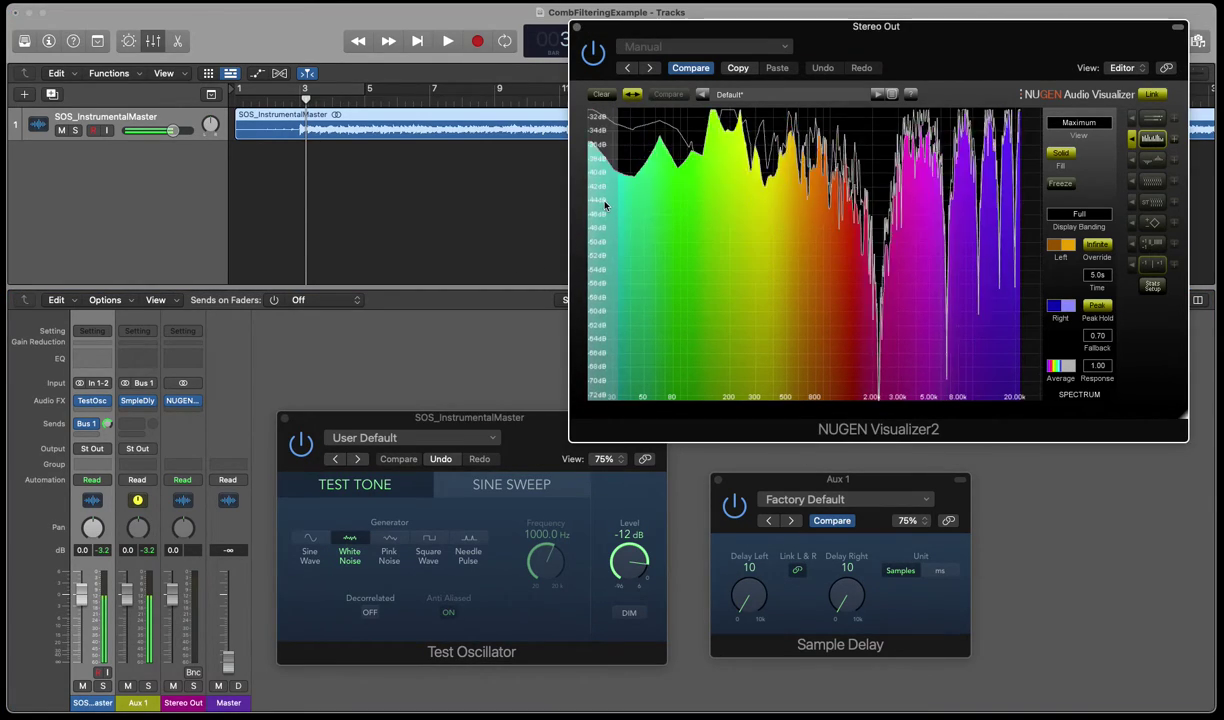
pyautogui.moveTo(847, 568); pyautogui.dragTo(853, 572)
pyautogui.click(797, 570)
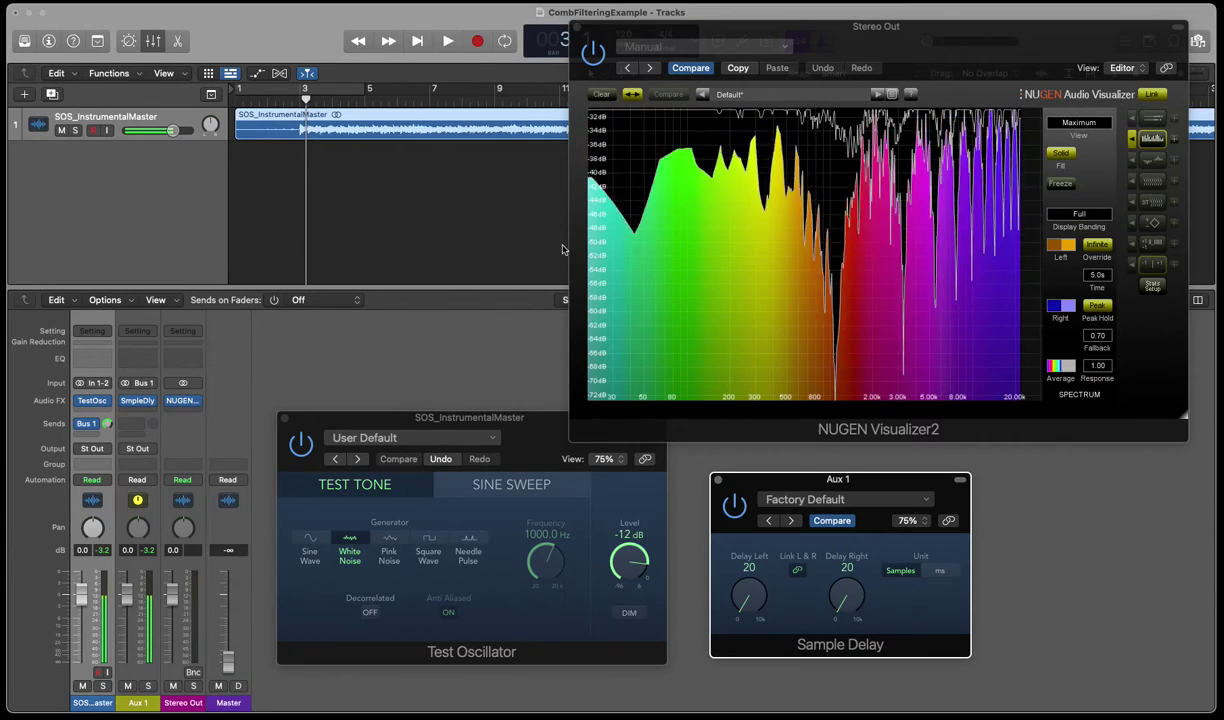
pyautogui.moveTo(590, 230); pyautogui.dragTo(594, 150)
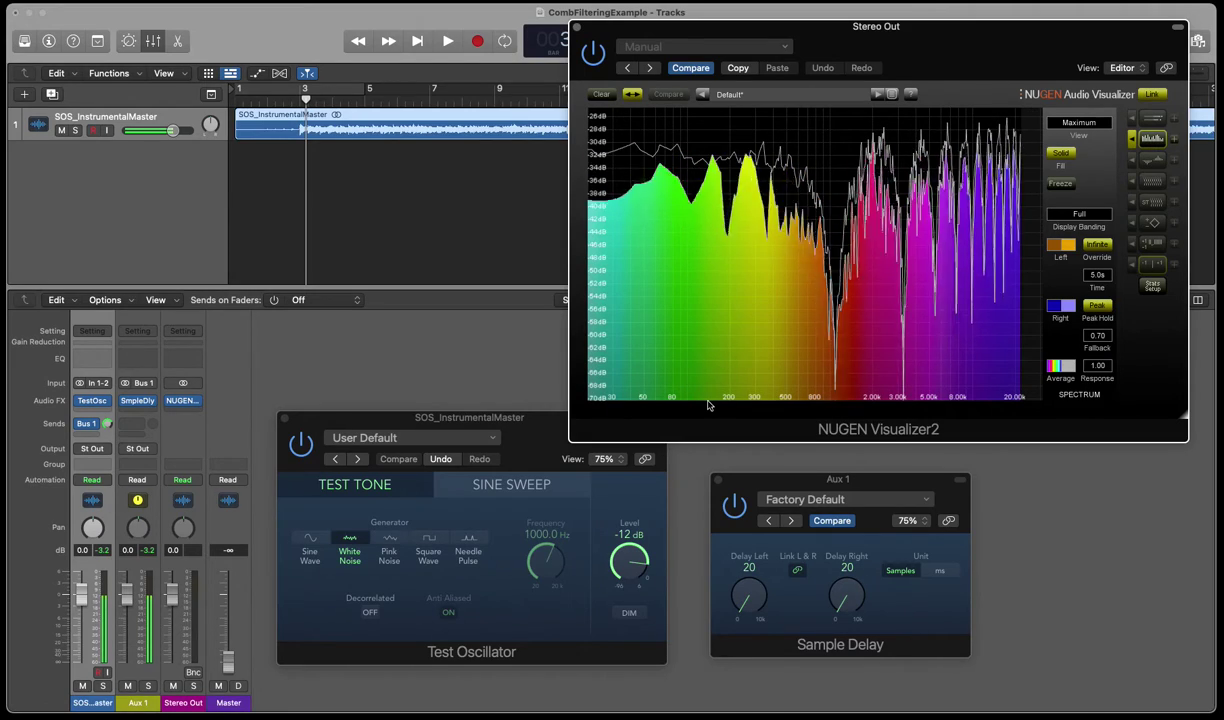